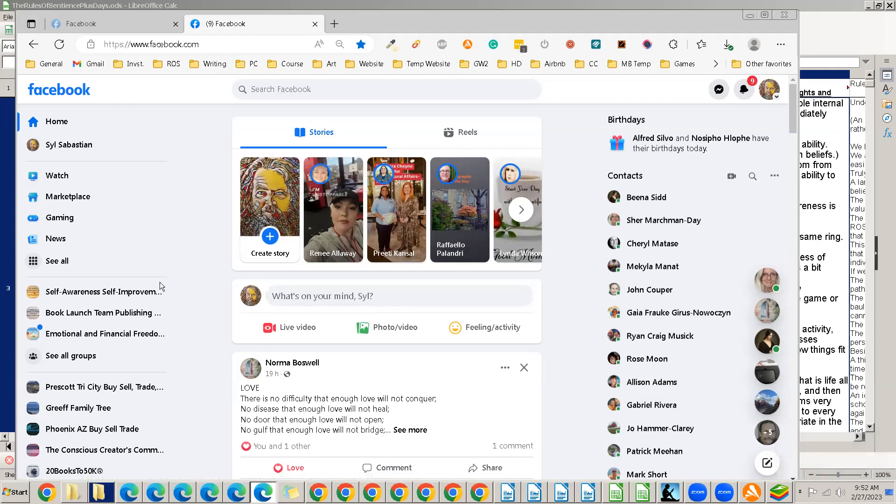
# Start a new event in the Self-Awareness Self-Improvement (SaSi) Self-Discovery Discussion Group and maximize the browser window
pyautogui.click(141, 297)
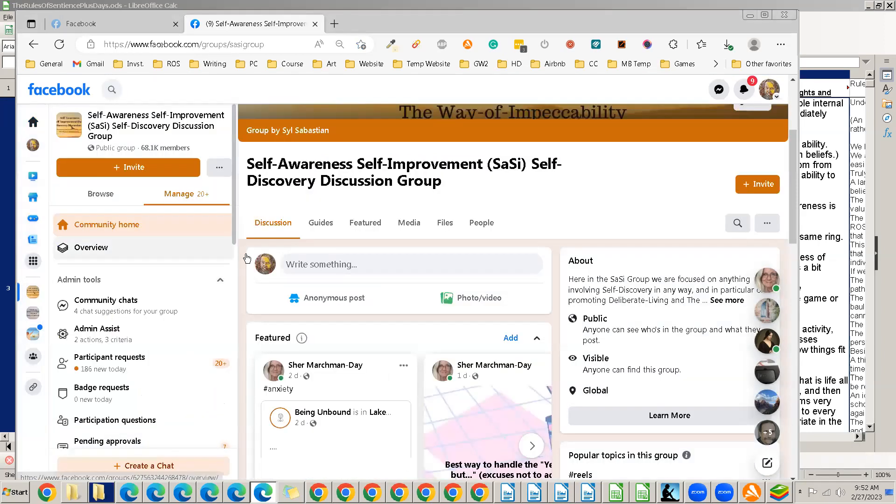
pyautogui.click(110, 198)
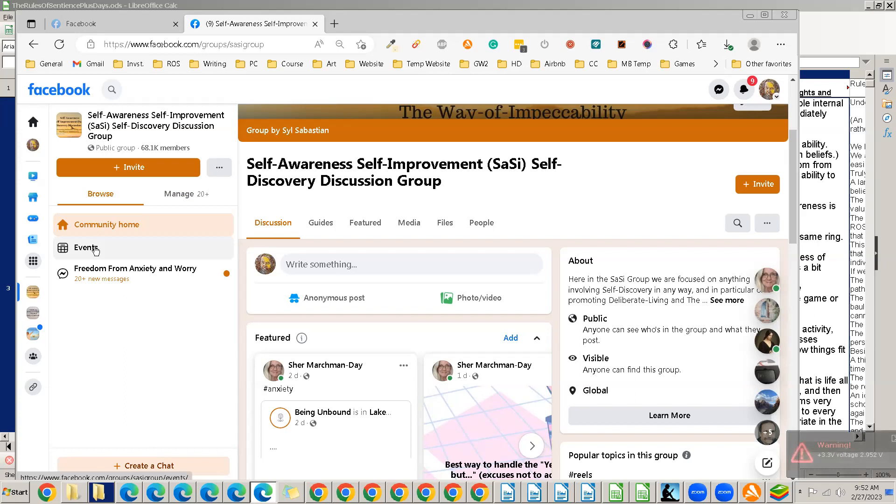
pyautogui.click(95, 250)
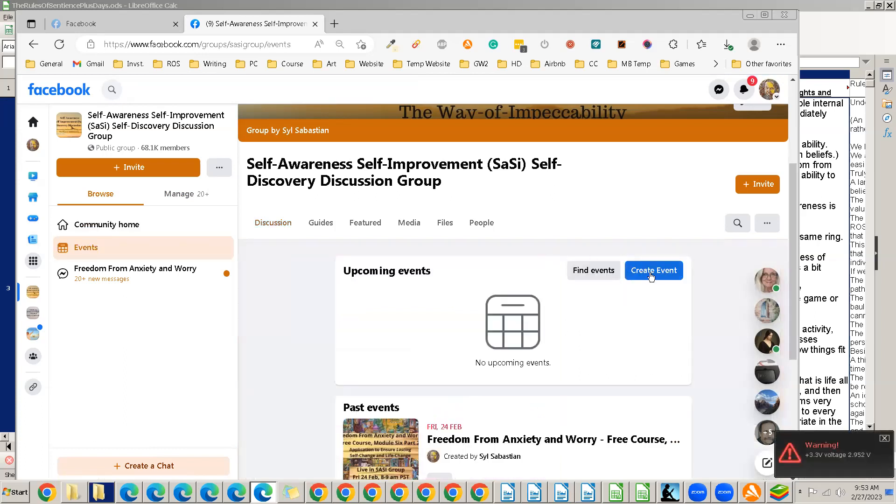
pyautogui.click(652, 275)
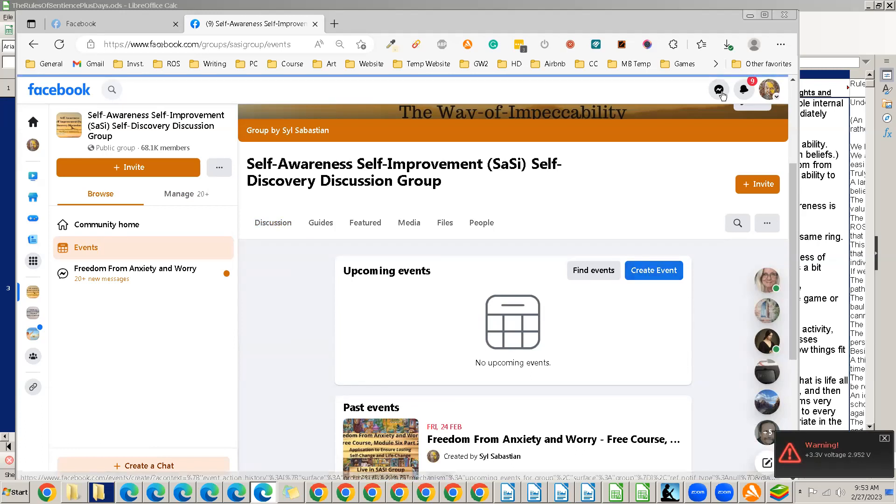
pyautogui.click(765, 15)
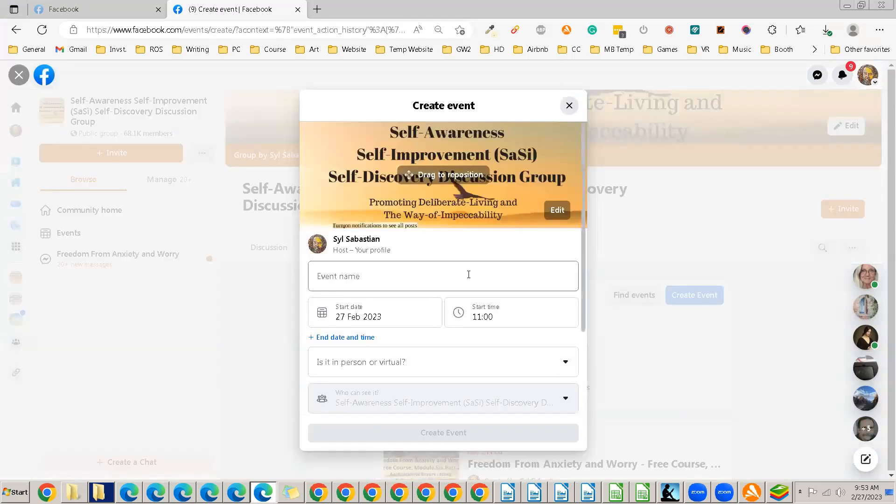
# Copy the post title from the Blogger draft and name the event "Freedom From Anxiety and Worry - Free Course, Module Six Part 3"
pyautogui.click(469, 274)
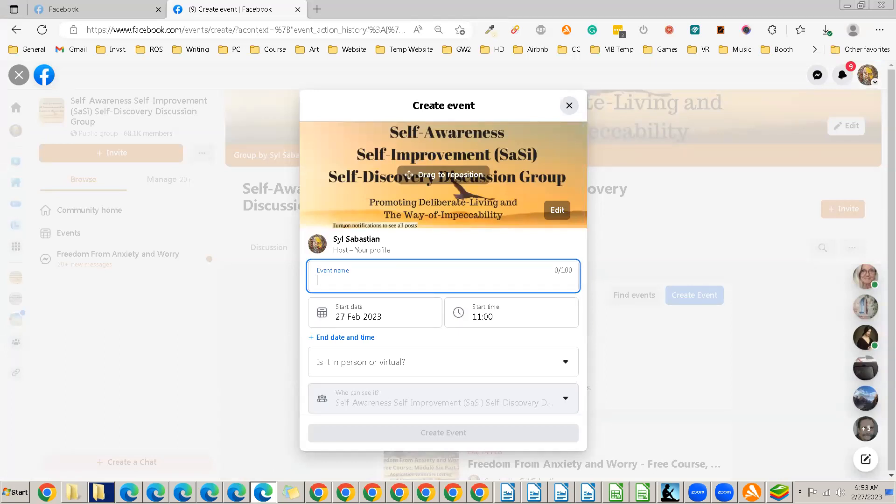
pyautogui.hotkey('alt', 'Tab')
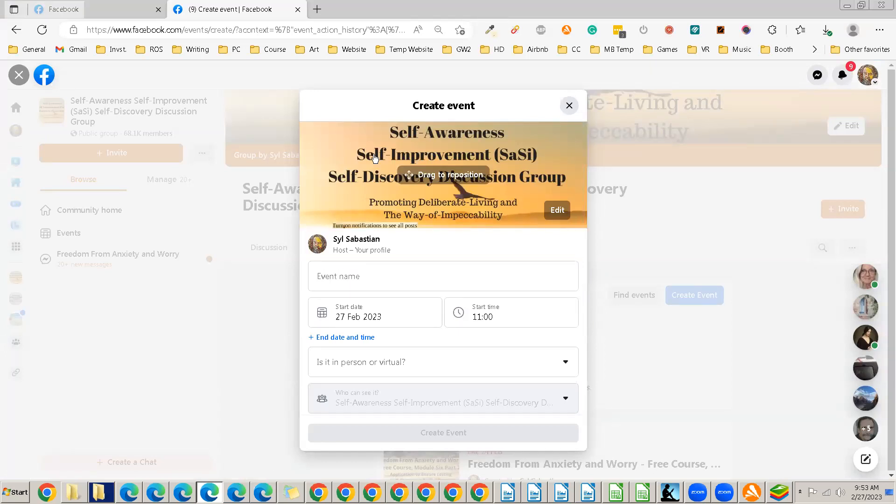
pyautogui.click(381, 130)
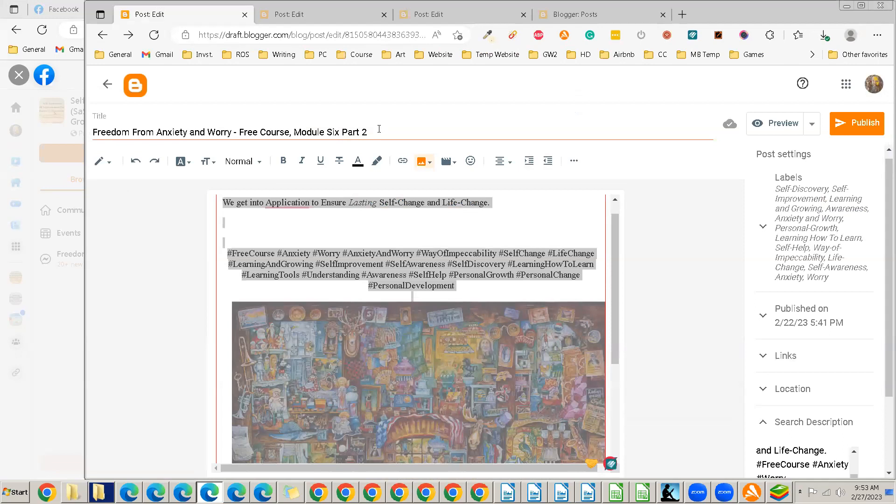
pyautogui.tripleClick(379, 129)
pyautogui.hotkey('ctrl', 'c')
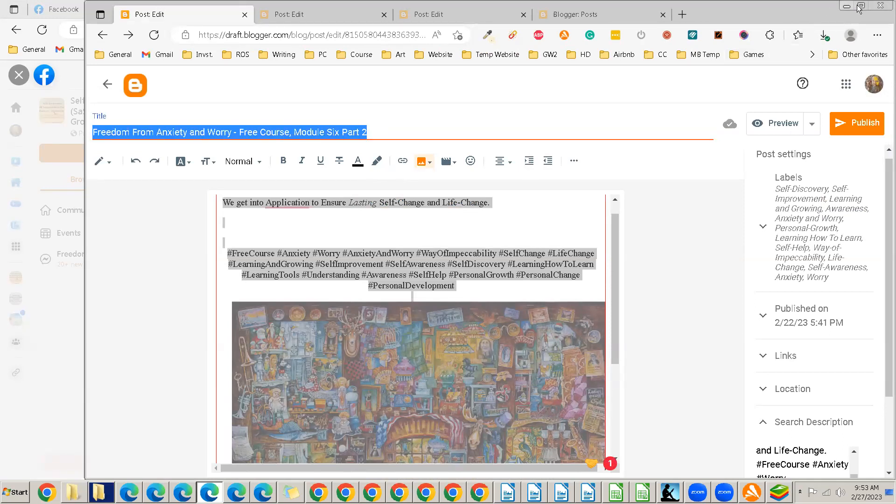
pyautogui.hotkey('alt', 'Tab')
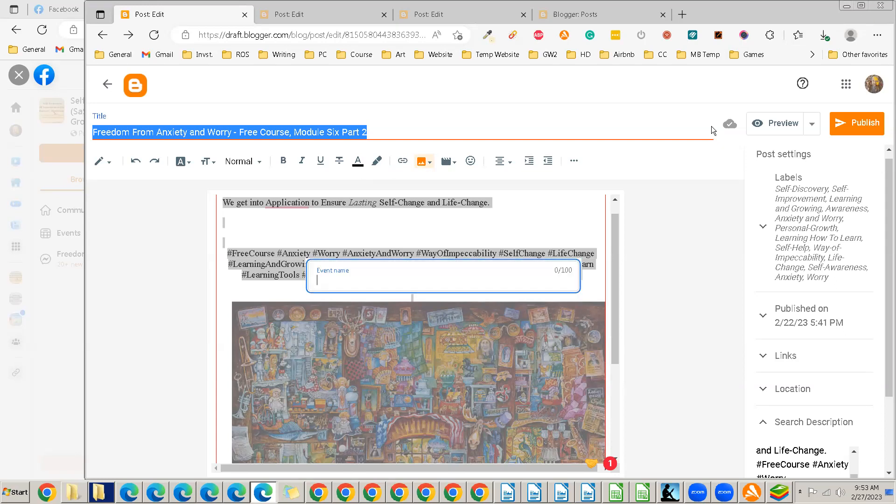
pyautogui.hotkey('ctrl', 'v')
pyautogui.press('BackSpace')
pyautogui.write('3')
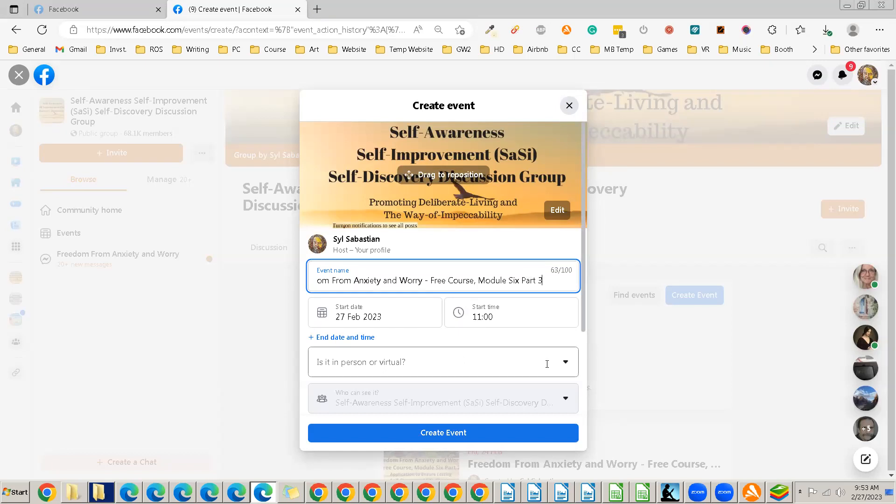
# Set the event's start date to 3 Mar 2023 and its start time to 09:00
pyautogui.click(406, 317)
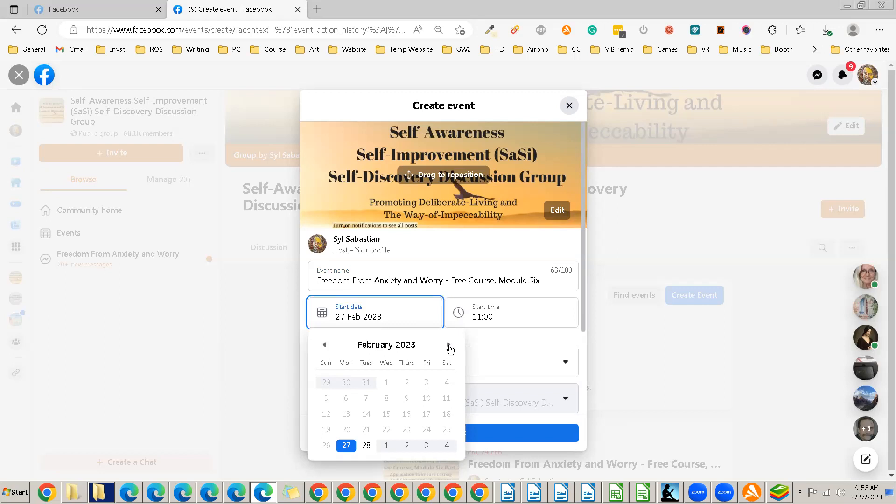
pyautogui.click(427, 447)
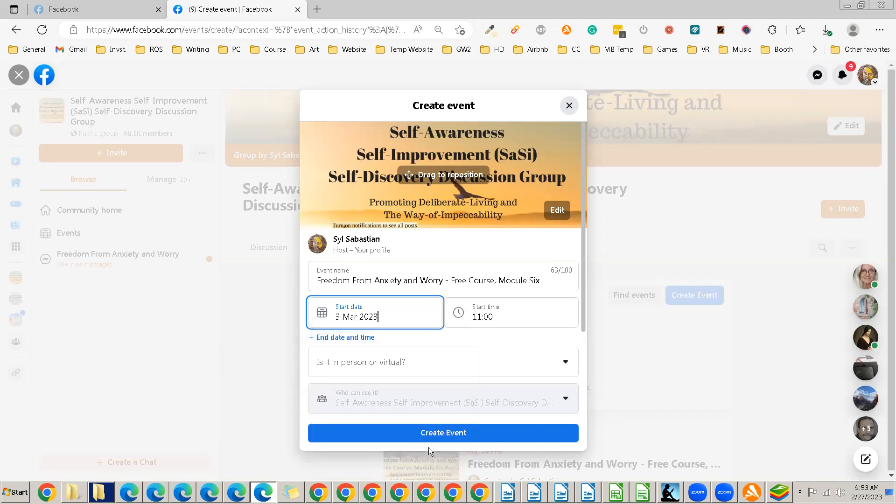
pyautogui.click(492, 312)
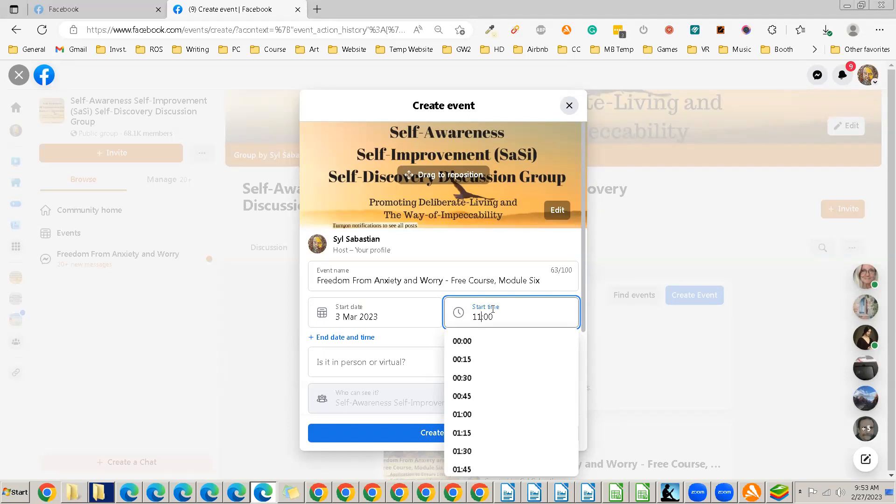
pyautogui.press('BackSpace')
pyautogui.press('BackSpace')
pyautogui.press('BackSpace')
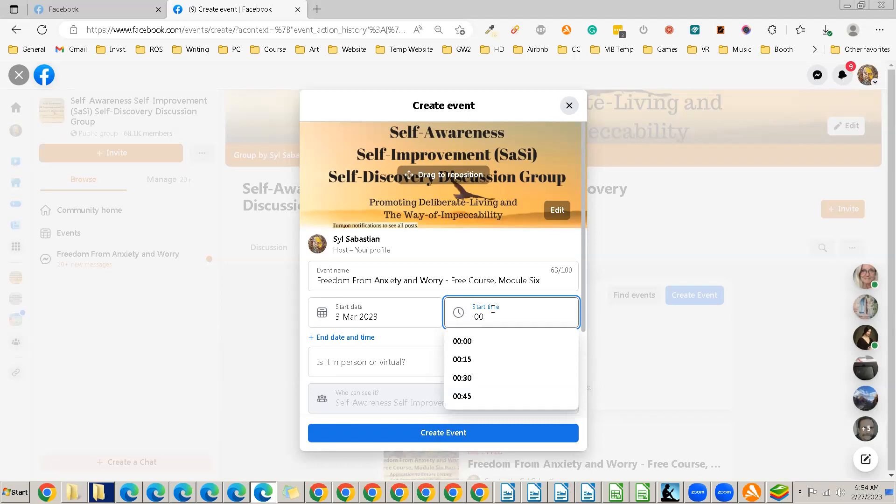
pyautogui.write('9')
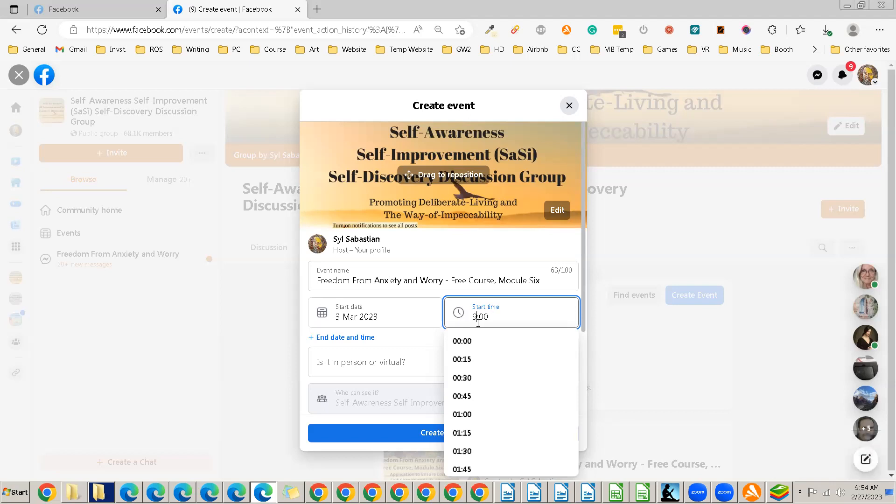
# Add an end date and time to the event, with the end time set to 10:00
pyautogui.click(350, 341)
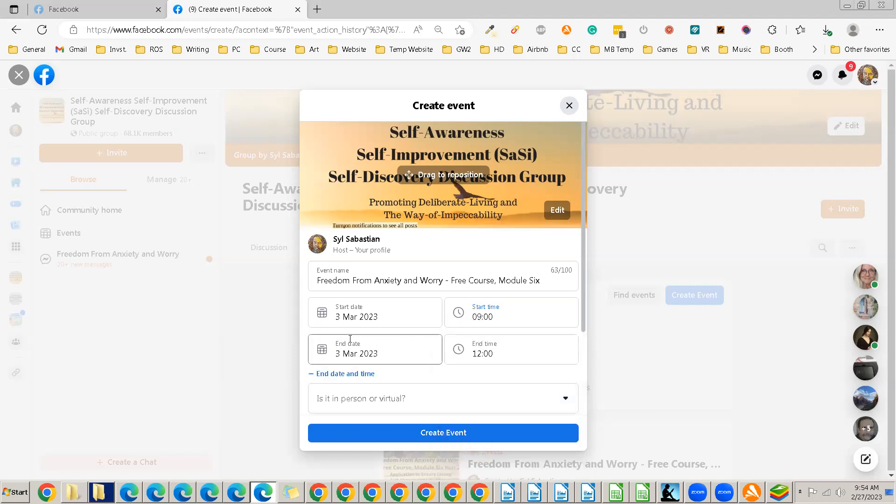
pyautogui.click(481, 359)
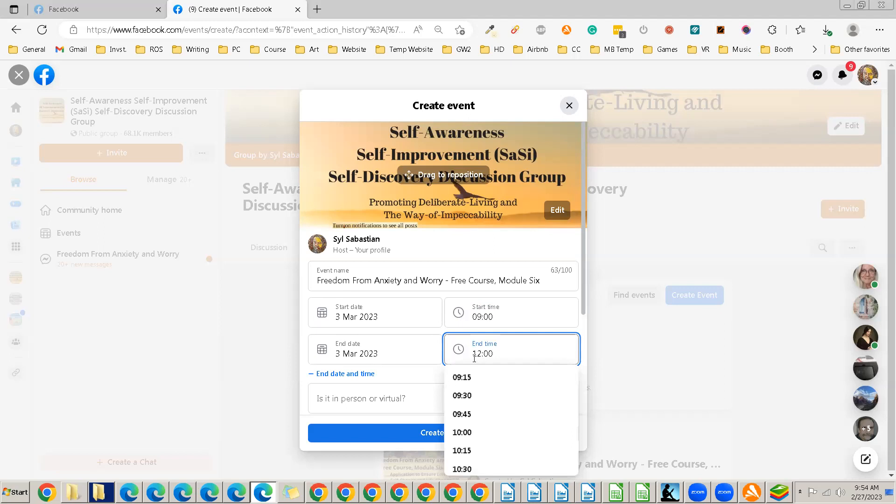
pyautogui.write('10:00')
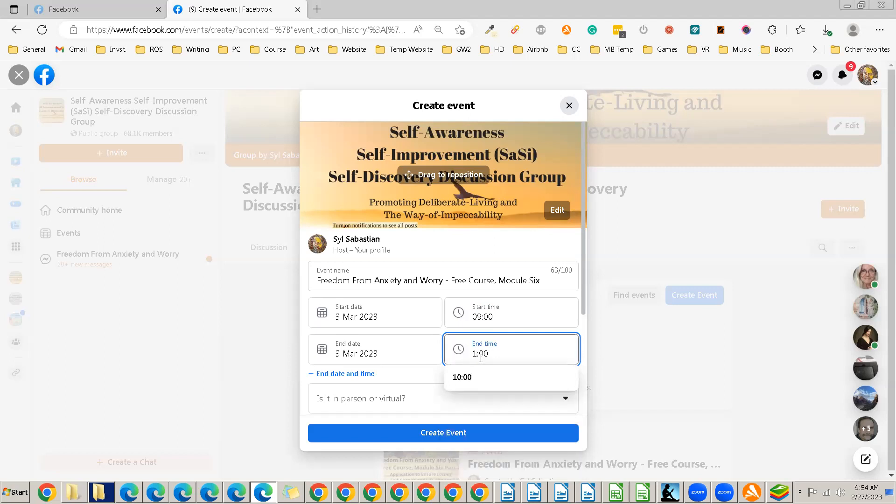
pyautogui.click(481, 378)
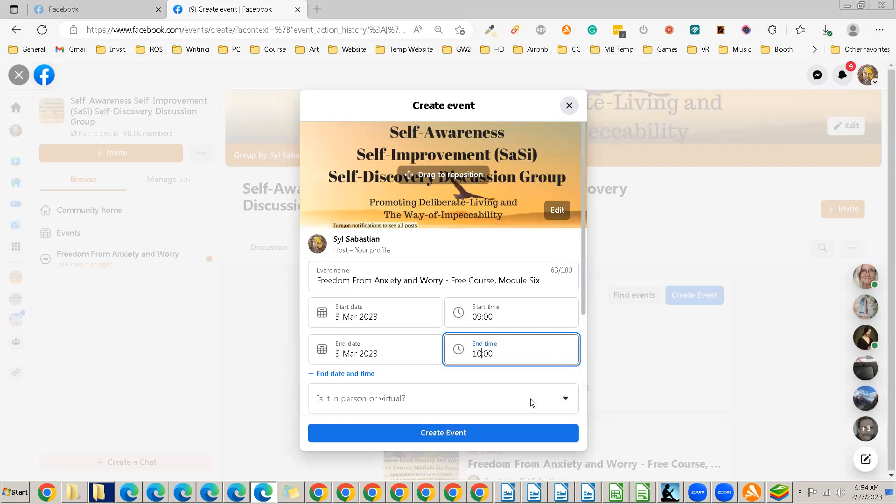
# Make the event virtual and choose Facebook Live as the way to attend
pyautogui.click(567, 400)
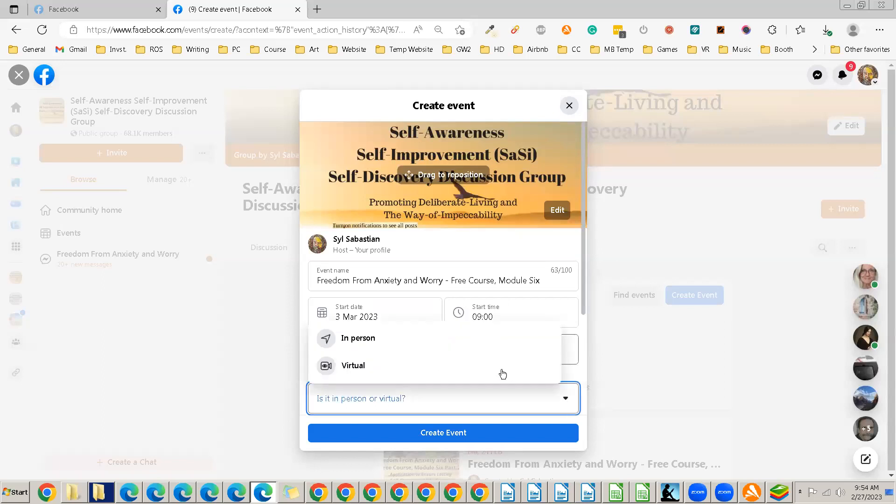
pyautogui.click(484, 368)
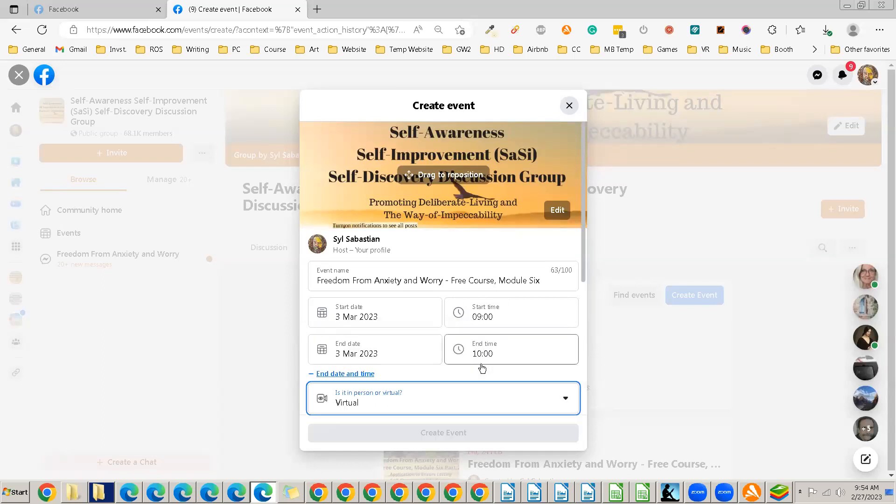
pyautogui.scroll(-2, 483, 369)
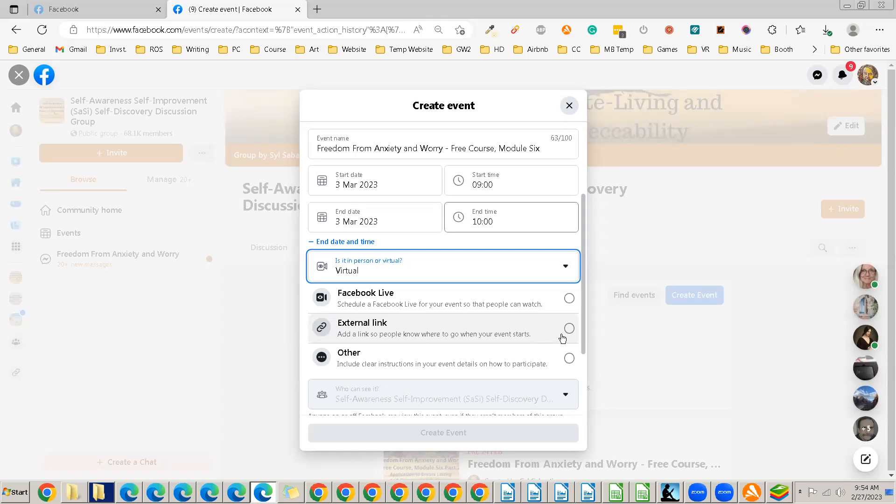
pyautogui.click(570, 298)
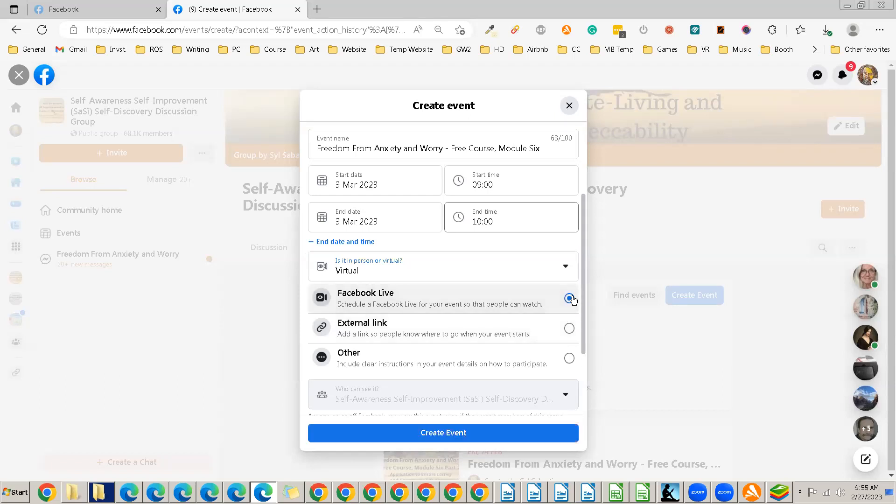
# Copy the selected body text of the Blogger post and paste it into the event's details
pyautogui.scroll(-2, 515, 325)
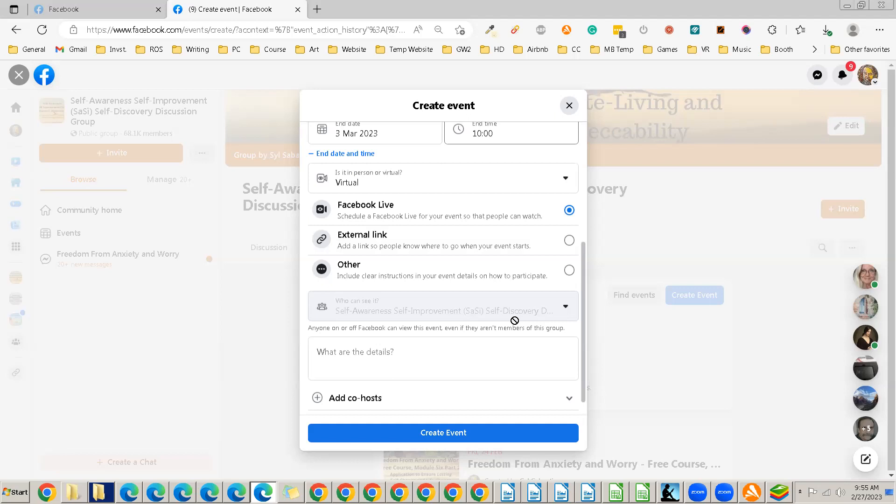
pyautogui.scroll(-1, 515, 320)
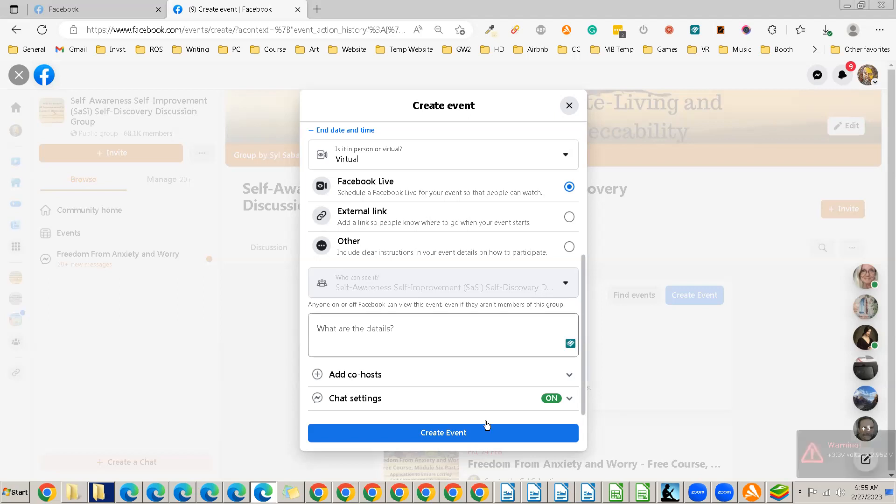
pyautogui.click(213, 490)
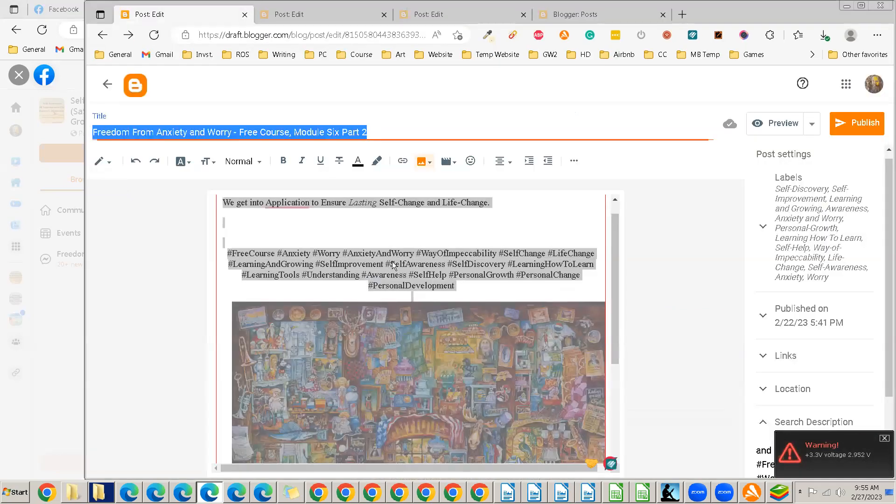
pyautogui.rightClick(398, 259)
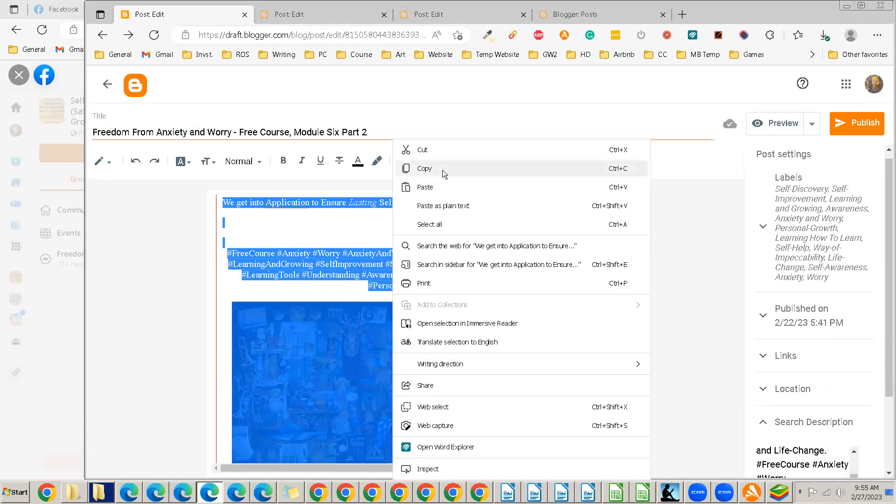
pyautogui.click(445, 168)
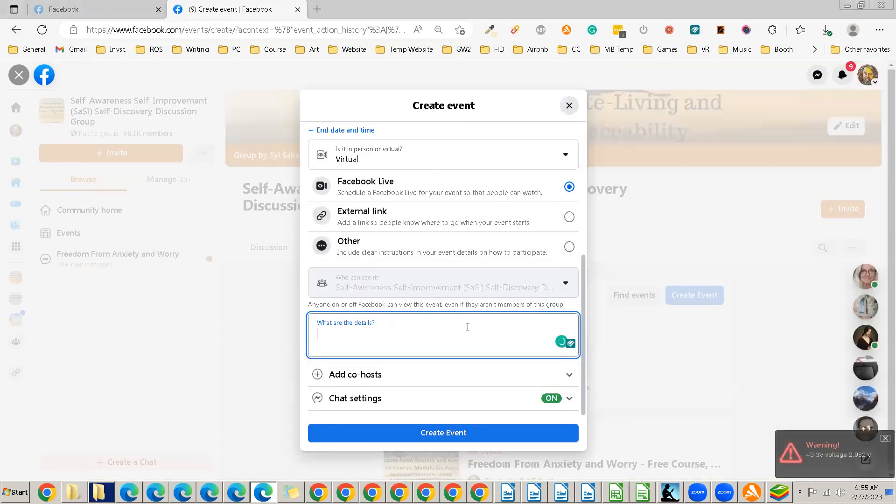
pyautogui.hotkey('ctrl', 'v')
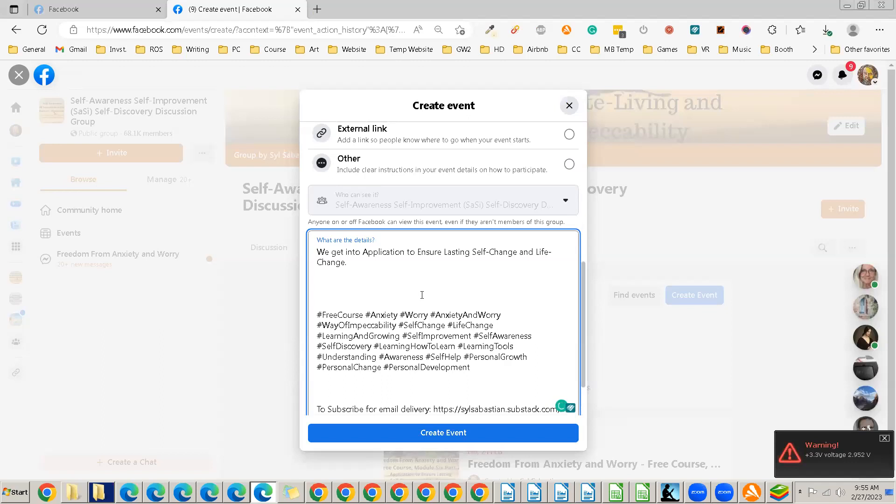
# Remove the extra blank lines around the hashtag paragraph in the event details, leaving one between paragraphs
pyautogui.click(422, 295)
pyautogui.press('BackSpace')
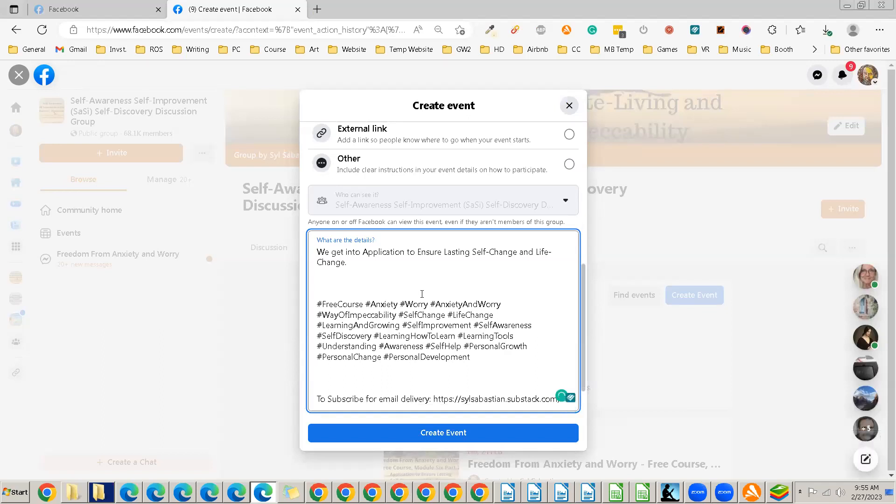
pyautogui.press('BackSpace')
pyautogui.press('BackSpace')
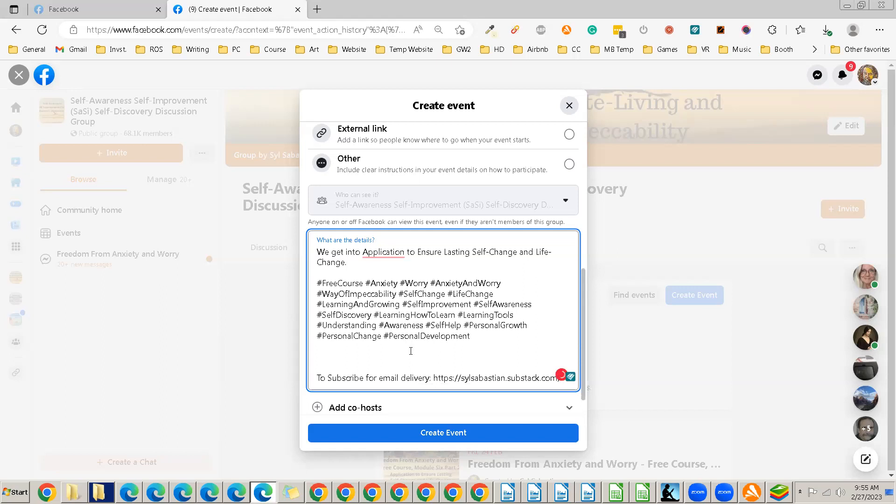
pyautogui.press('BackSpace')
pyautogui.press('BackSpace')
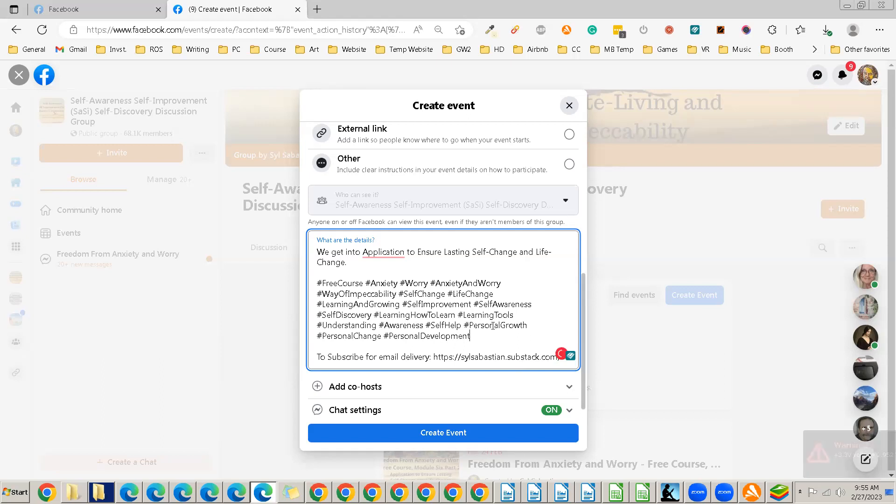
pyautogui.scroll(-1, 493, 326)
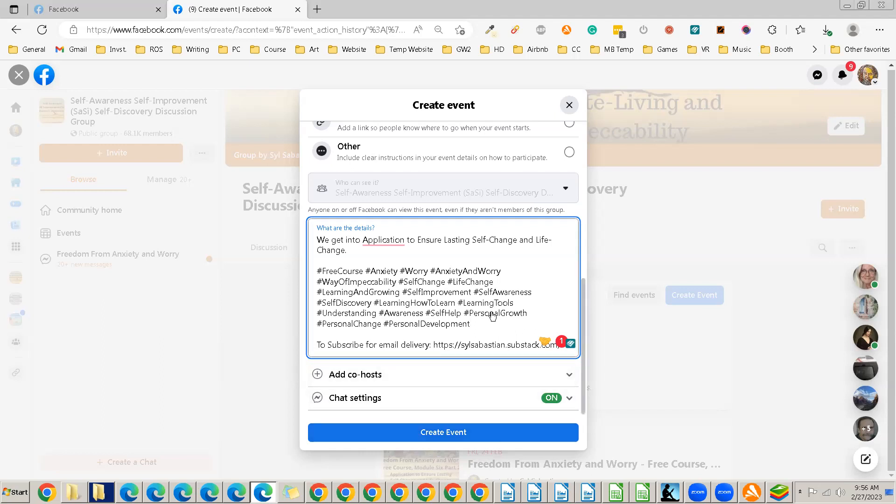
# Start uploading a new cover photo for the event and open the Re-useable folder inside Pictures
pyautogui.scroll(5, 493, 316)
pyautogui.scroll(3, 492, 316)
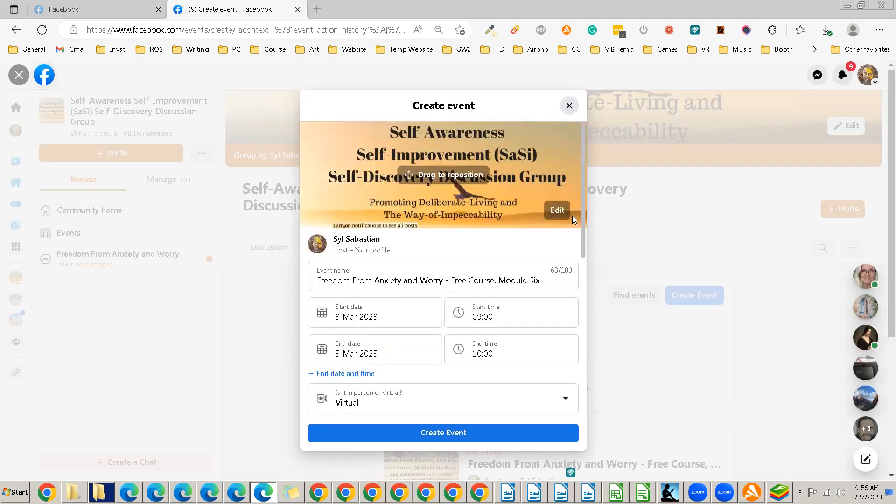
pyautogui.click(558, 211)
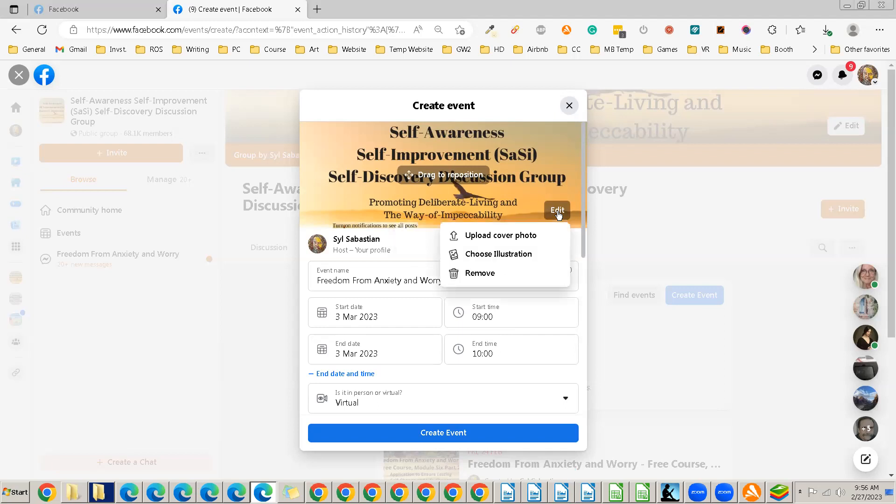
pyautogui.click(537, 237)
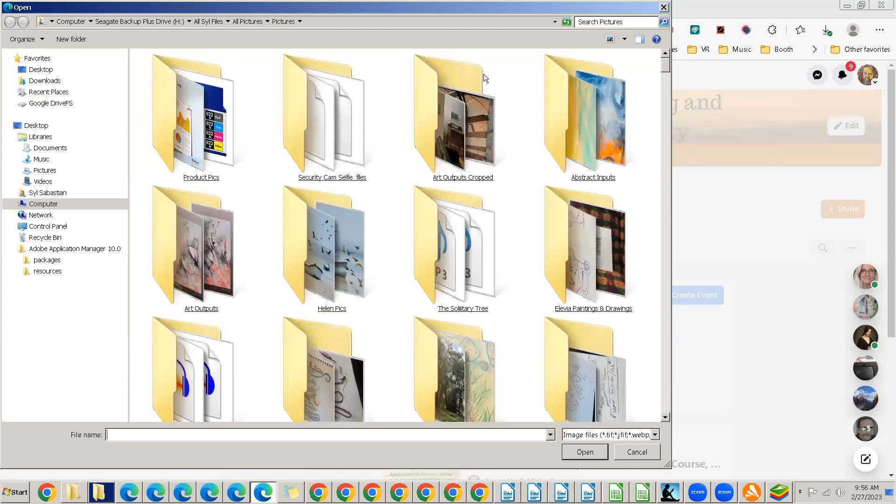
pyautogui.click(299, 21)
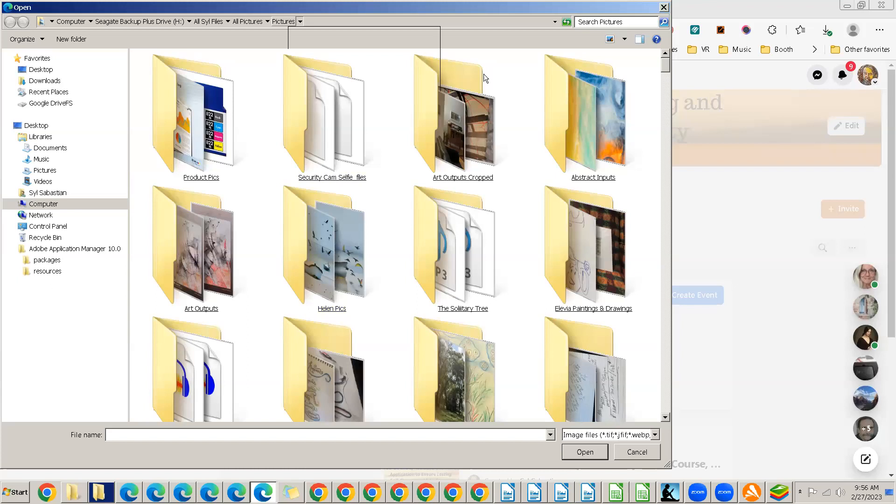
pyautogui.scroll(-4, 322, 214)
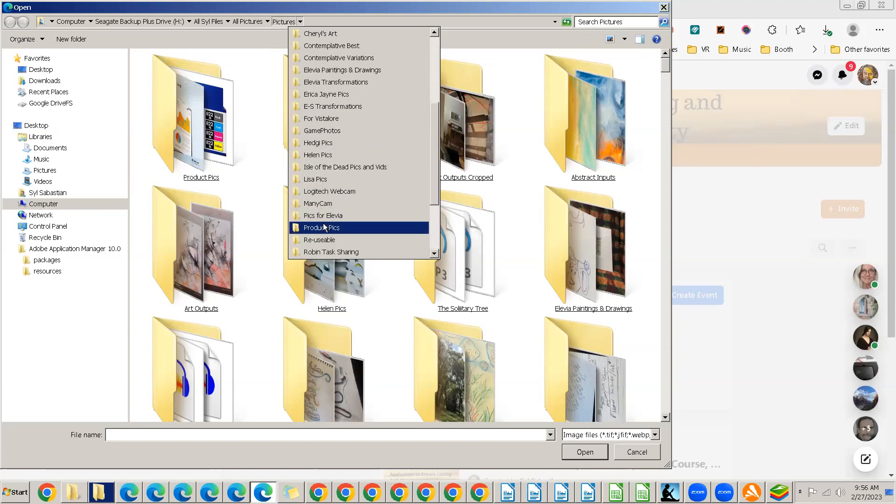
pyautogui.click(323, 239)
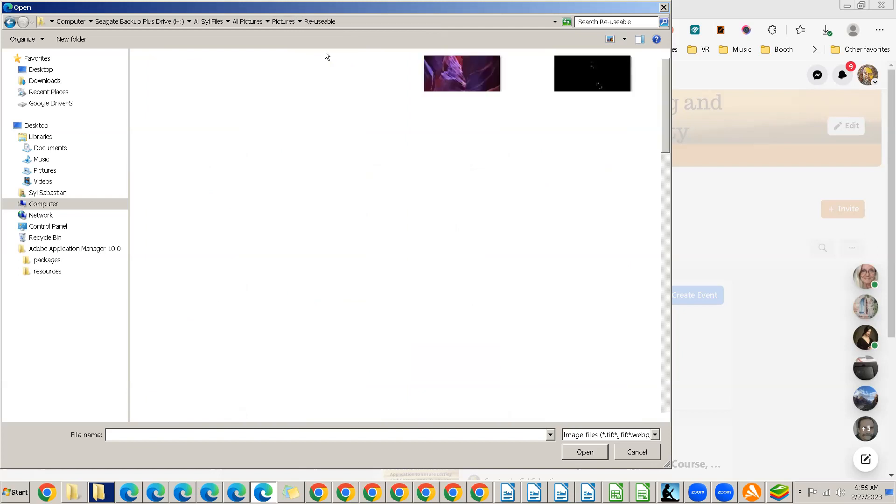
pyautogui.click(341, 22)
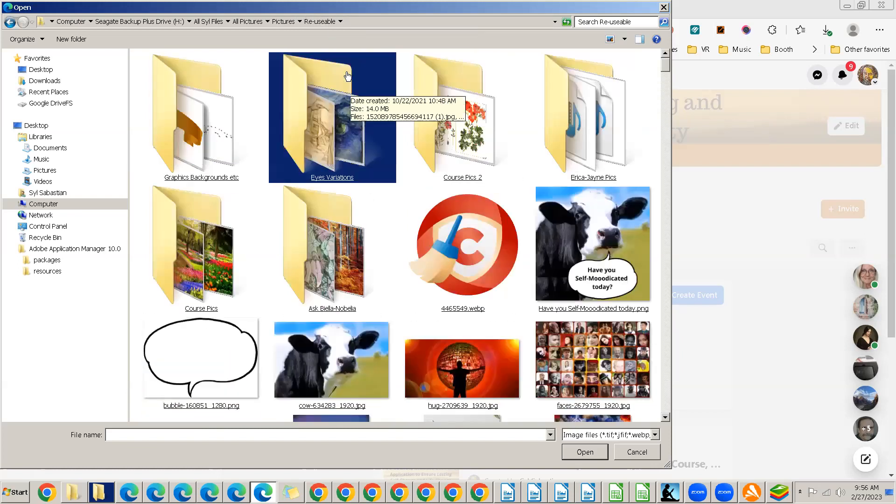
pyautogui.click(341, 22)
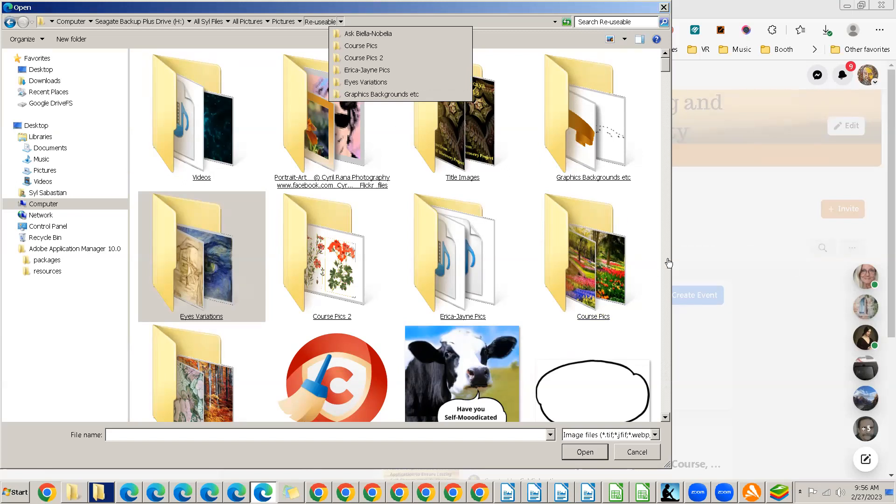
pyautogui.click(669, 262)
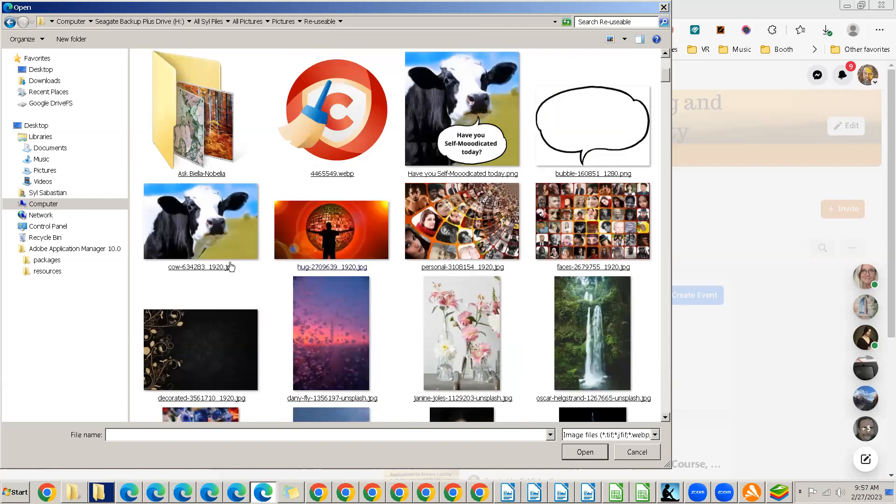
# Expand the folder tree of Seagate Backup Plus Drive (H:) down to the subfolders of Pictures
pyautogui.click(14, 204)
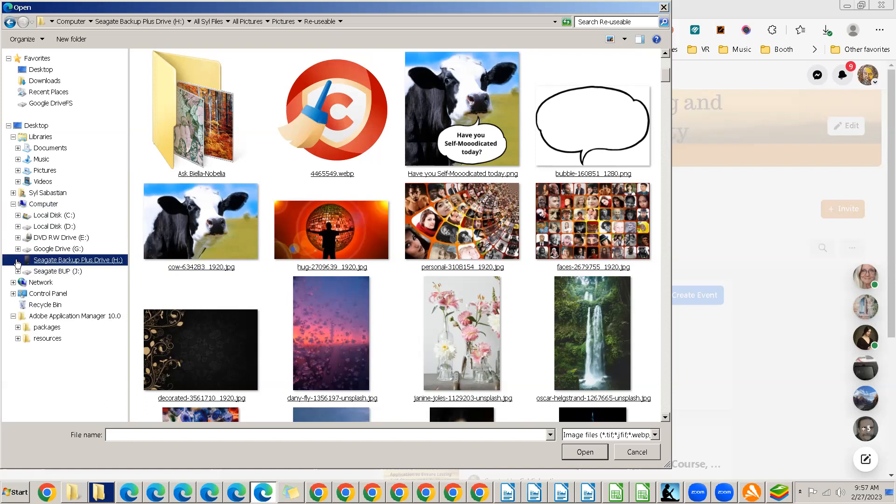
pyautogui.click(18, 261)
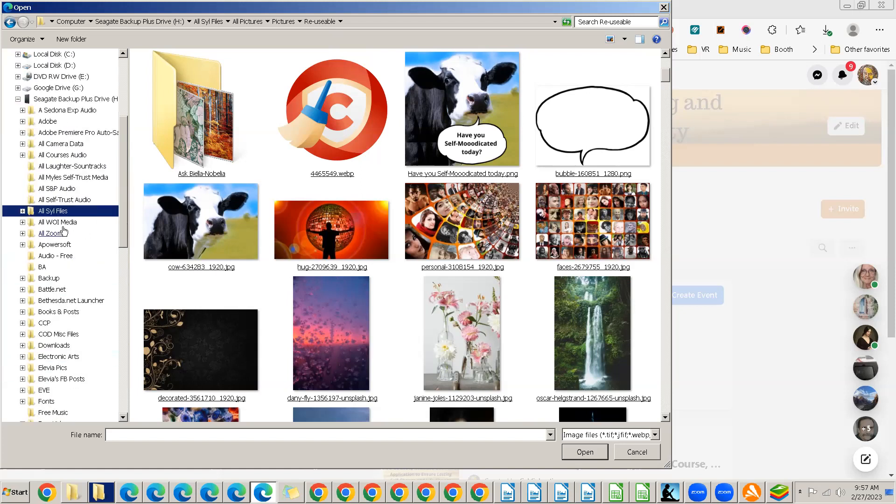
pyautogui.click(22, 211)
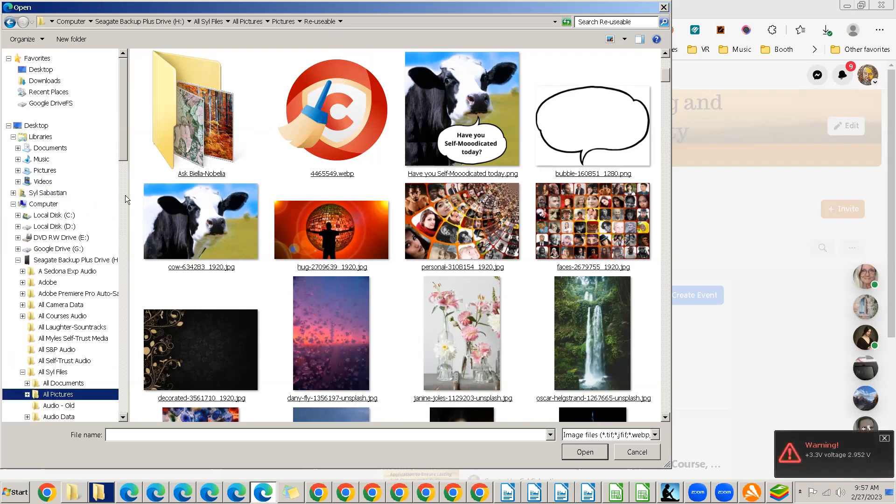
pyautogui.moveTo(121, 153); pyautogui.dragTo(125, 206)
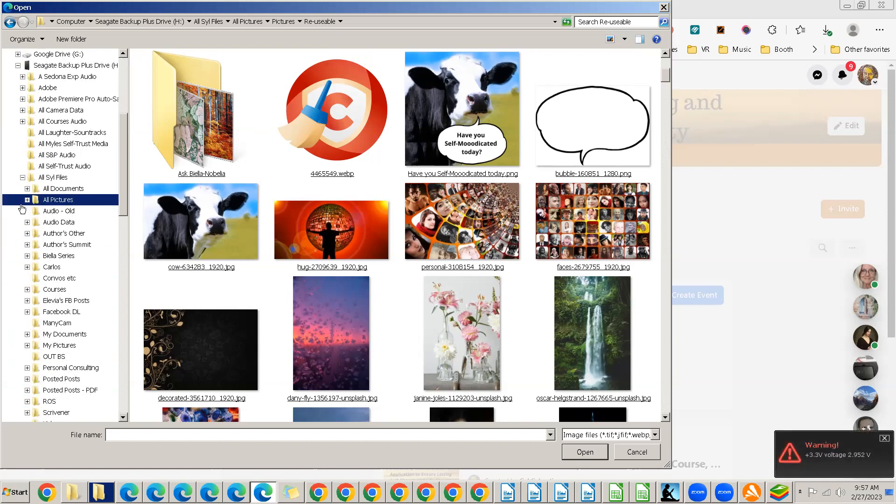
pyautogui.click(25, 204)
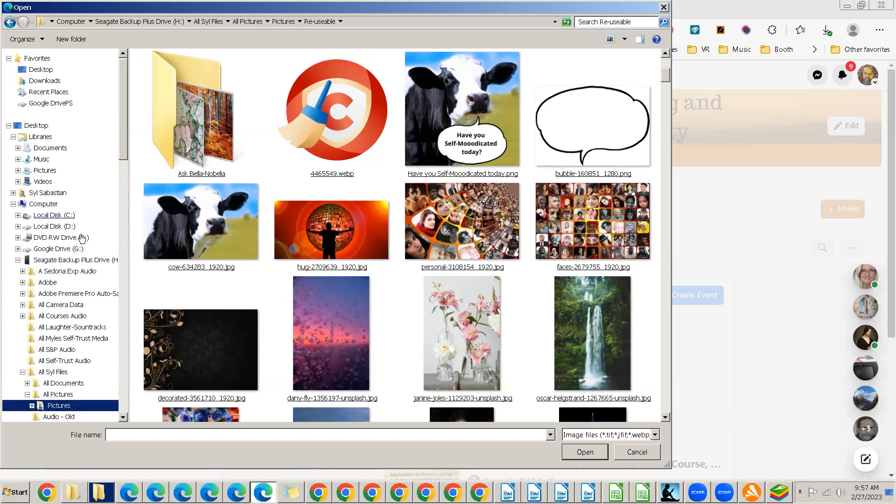
pyautogui.moveTo(124, 140); pyautogui.dragTo(128, 190)
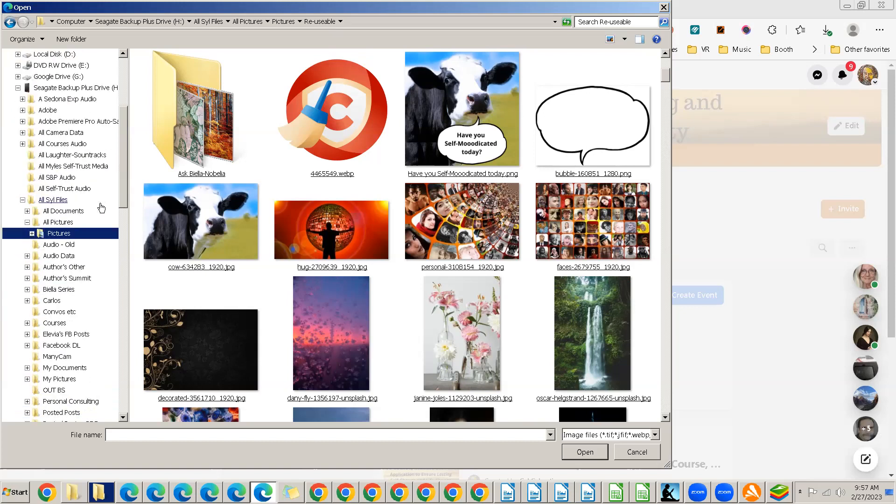
pyautogui.click(31, 234)
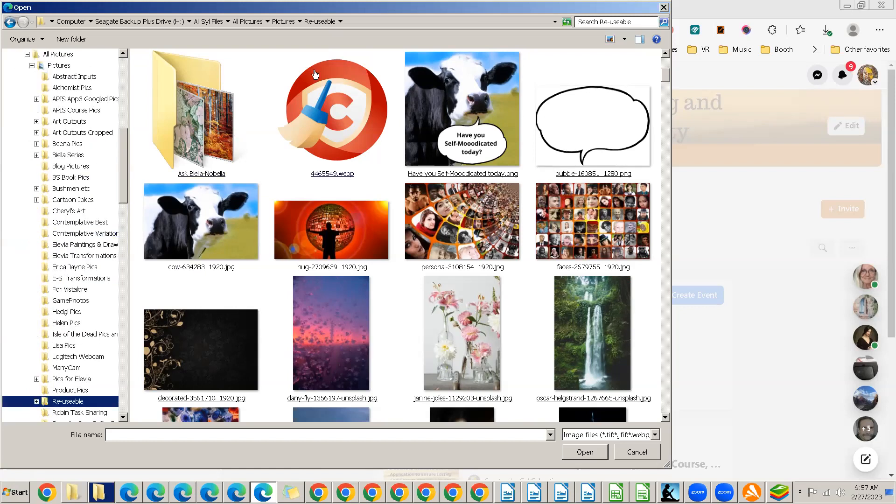
# Open the Title Images folder inside Re-useable and choose "Freedom From Anxiety and Worry - Free Course, Module Six Part 3.png" as the cover photo
pyautogui.click(340, 21)
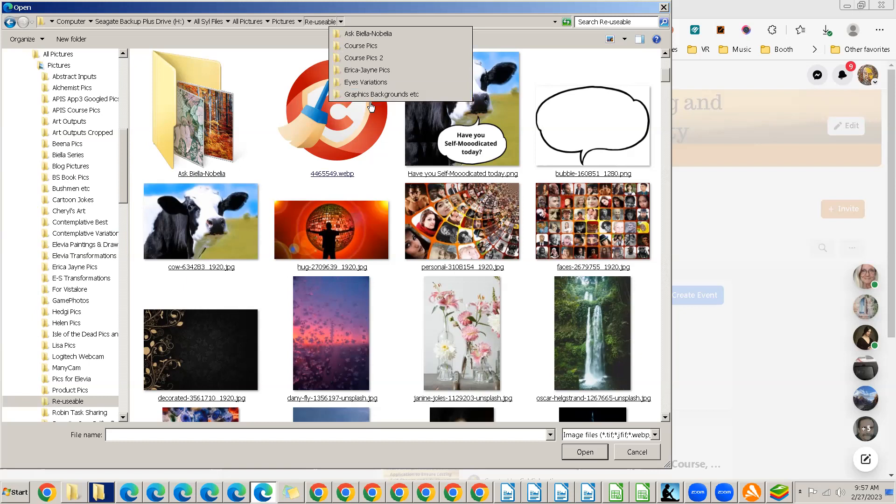
pyautogui.click(371, 107)
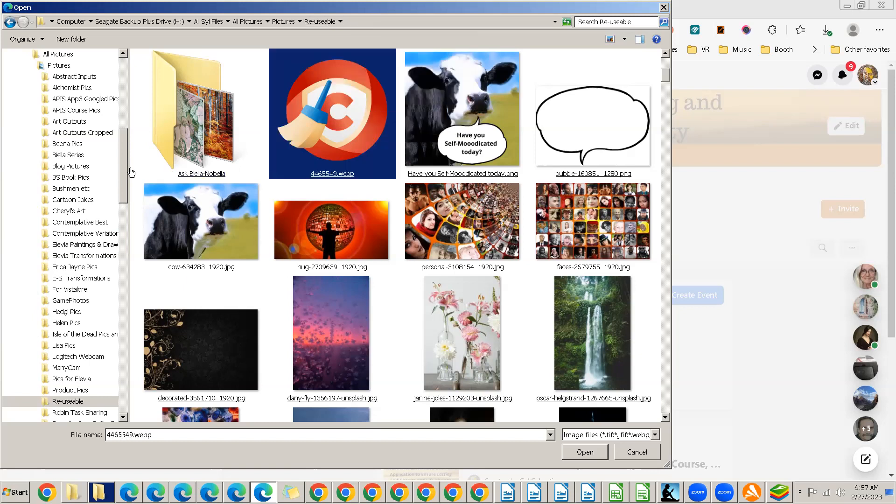
pyautogui.moveTo(122, 171); pyautogui.dragTo(125, 204)
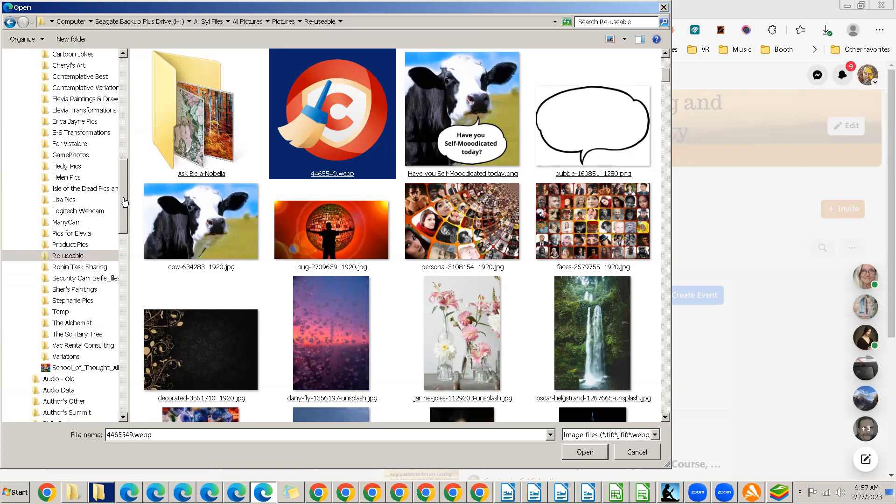
pyautogui.click(39, 255)
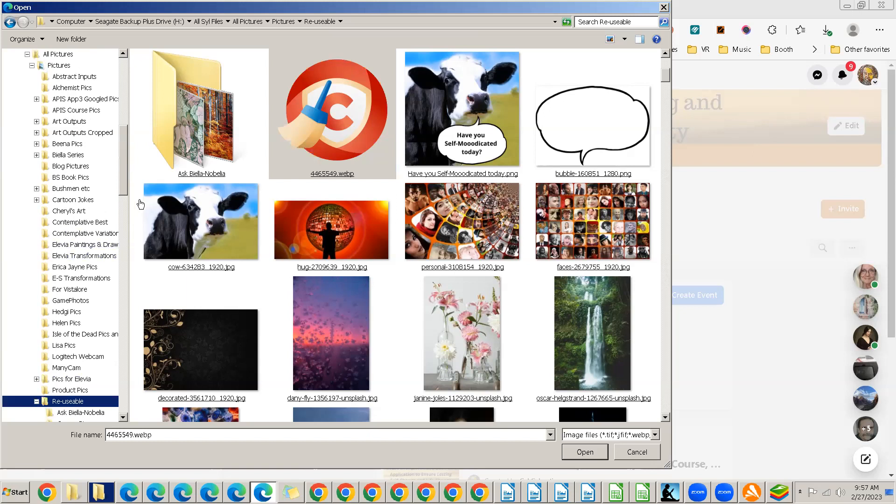
pyautogui.moveTo(121, 178); pyautogui.dragTo(131, 212)
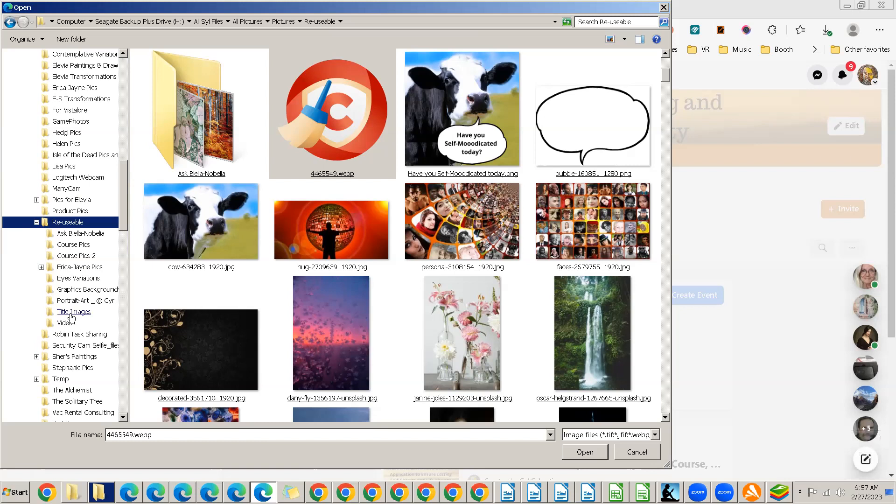
pyautogui.click(72, 316)
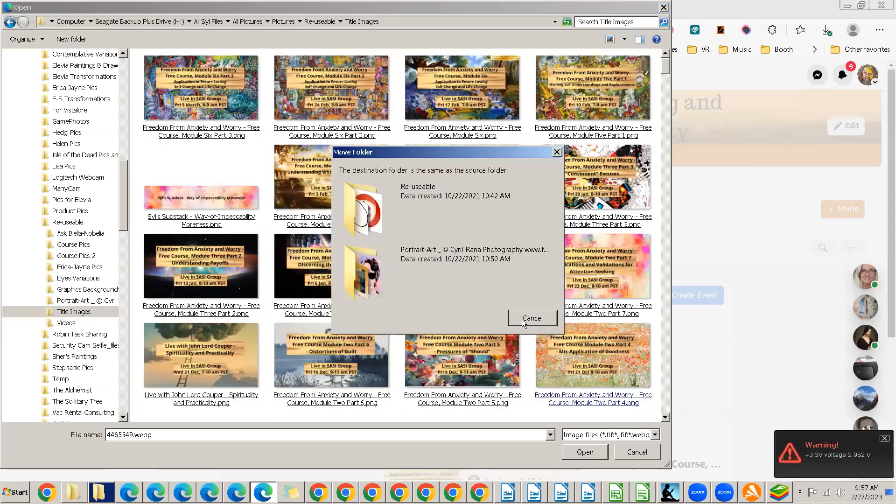
pyautogui.click(528, 319)
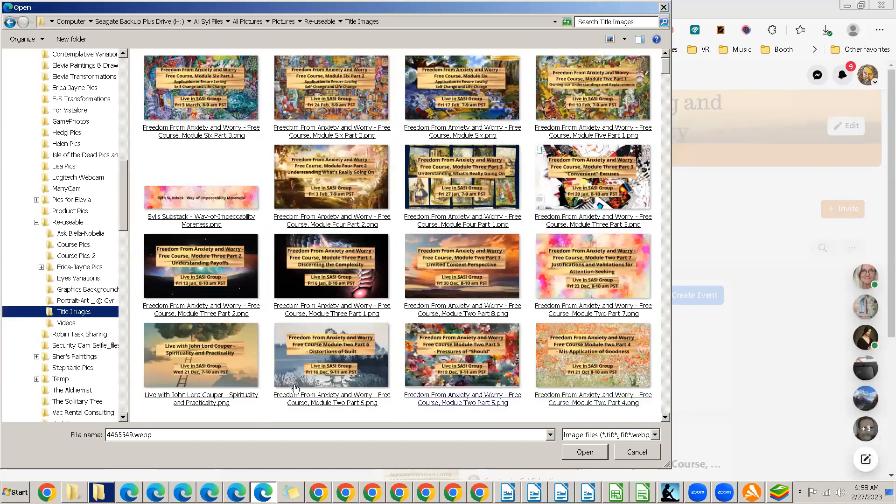
pyautogui.doubleClick(240, 110)
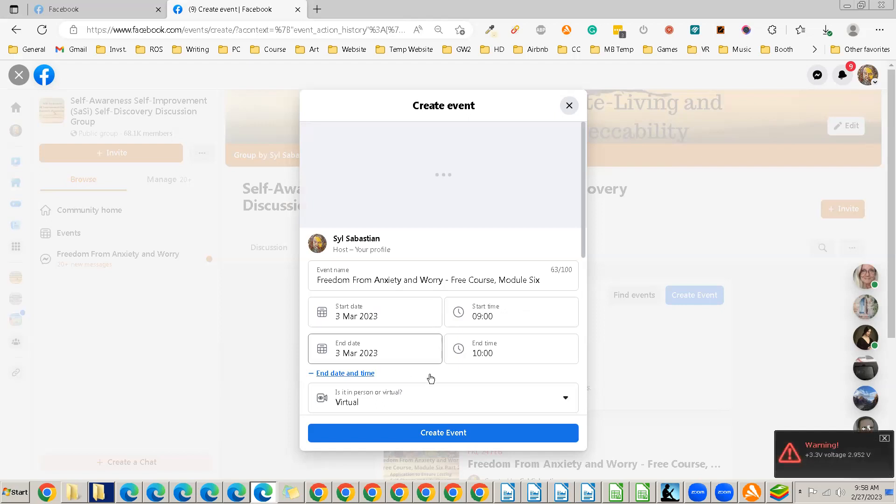
# Review the event's dates and times, Facebook Live option and details text in the form
pyautogui.click(435, 402)
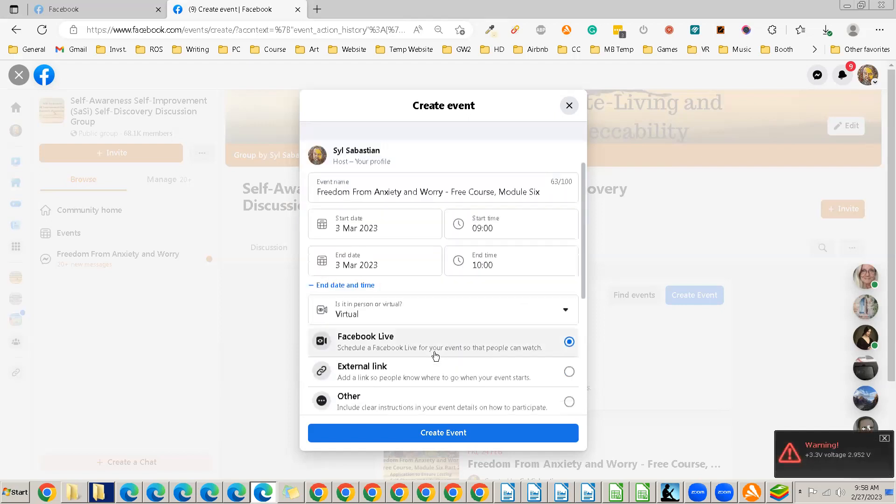
pyautogui.scroll(-1, 435, 357)
pyautogui.scroll(-4, 434, 353)
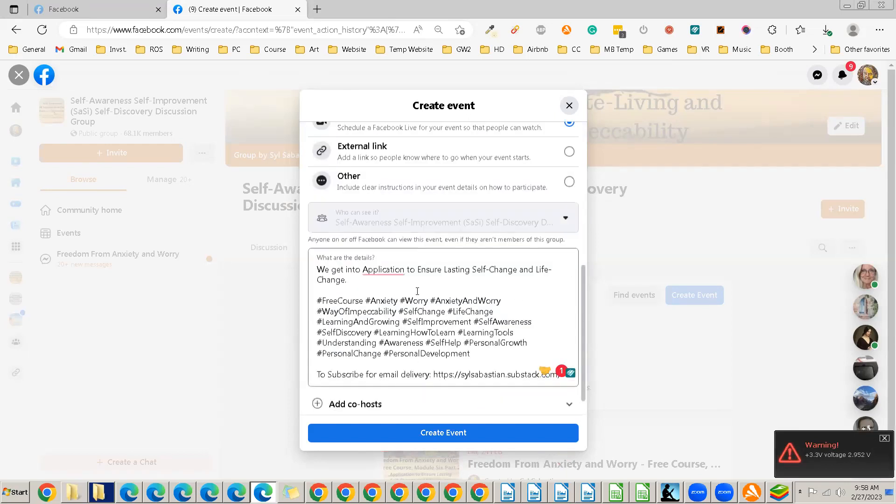
pyautogui.scroll(-1, 417, 291)
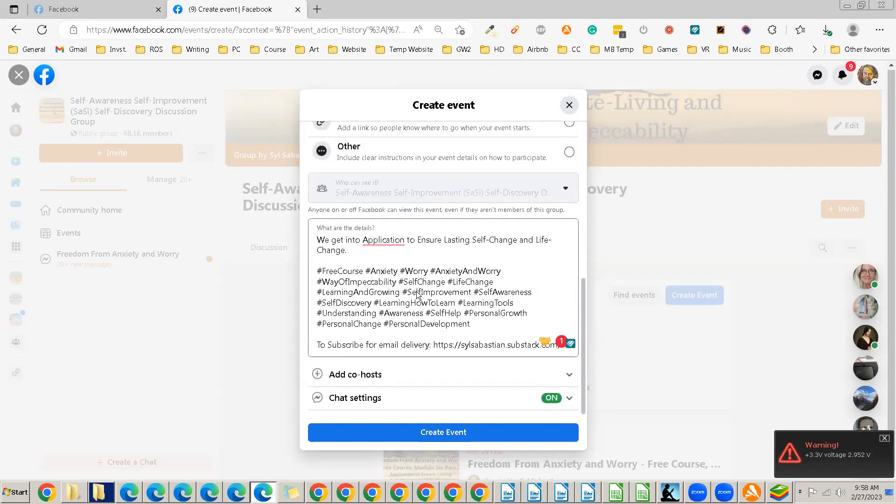
pyautogui.scroll(2, 417, 295)
pyautogui.scroll(-2, 486, 304)
pyautogui.scroll(4, 472, 252)
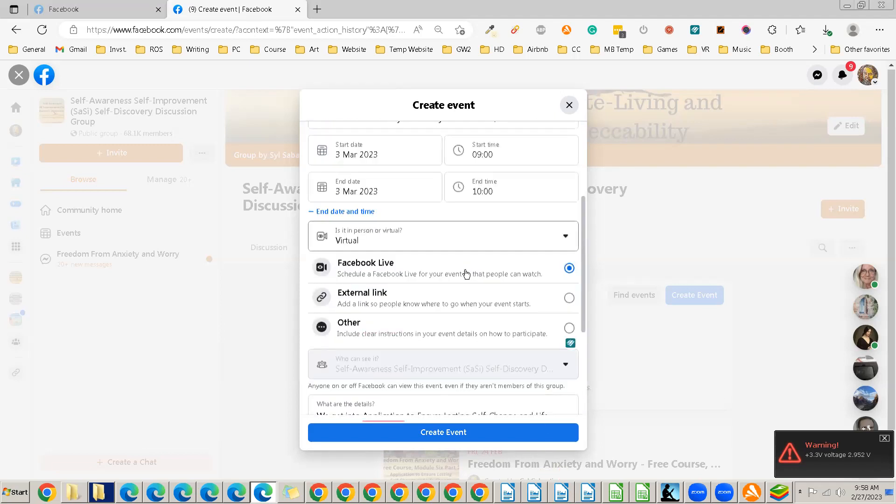
pyautogui.scroll(3, 466, 256)
pyautogui.scroll(1, 464, 257)
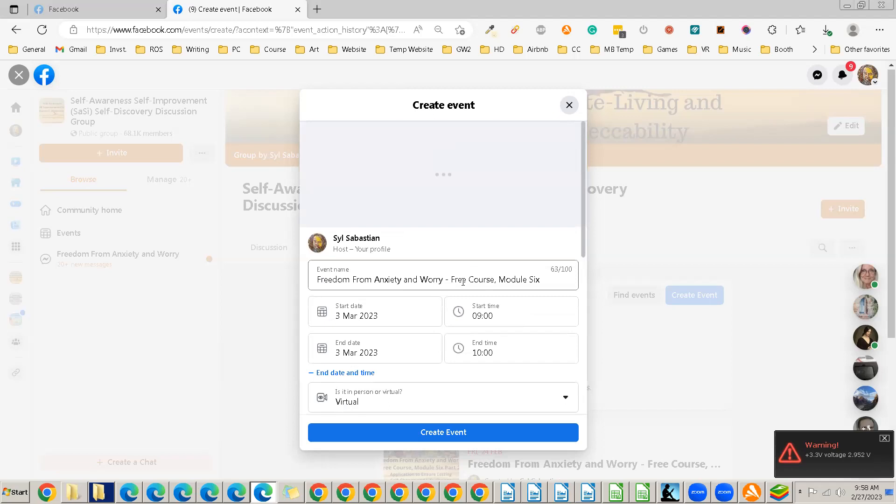
# Append "Part 3" to the end of the event name and create the event
pyautogui.tripleClick(464, 282)
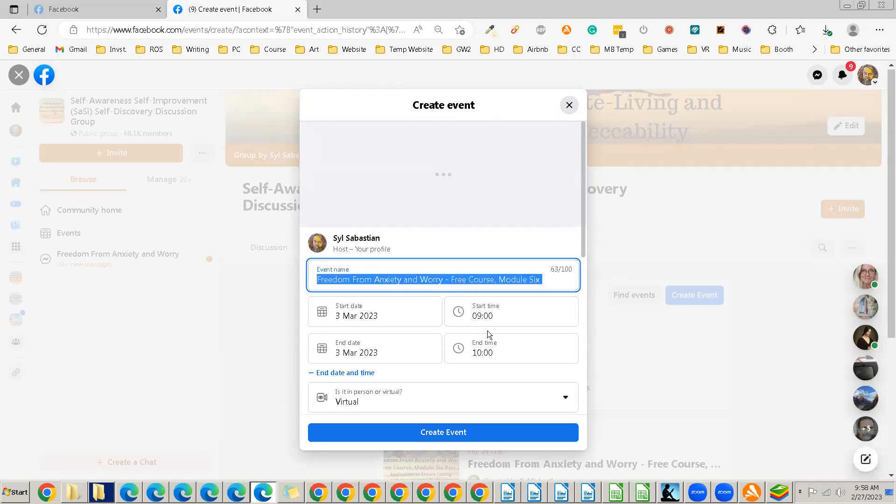
pyautogui.click(549, 276)
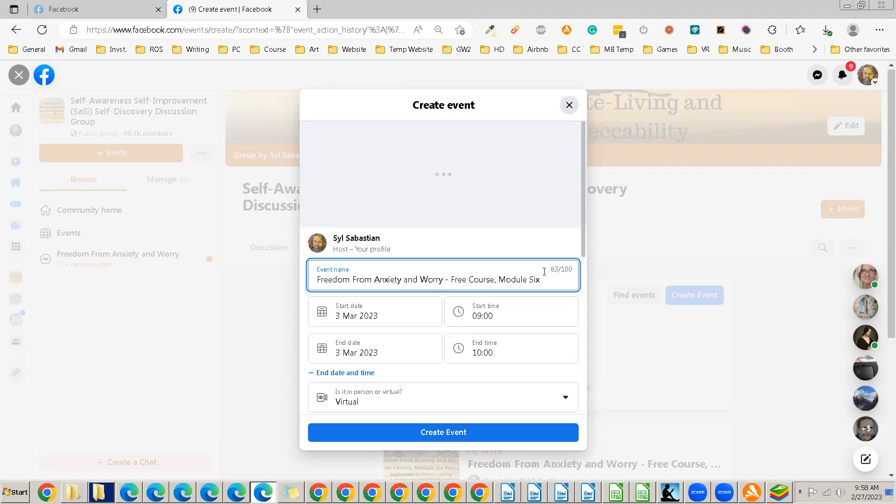
pyautogui.write('Part 3')
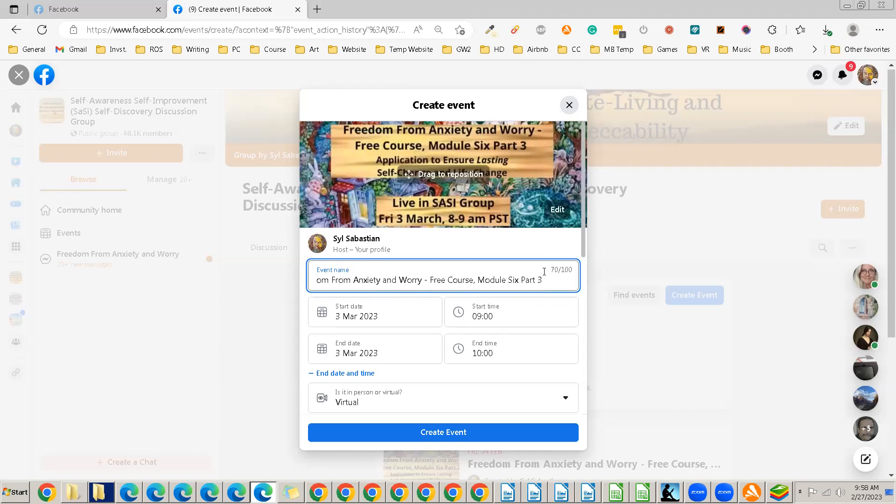
pyautogui.hotkey('ctrl', 'a')
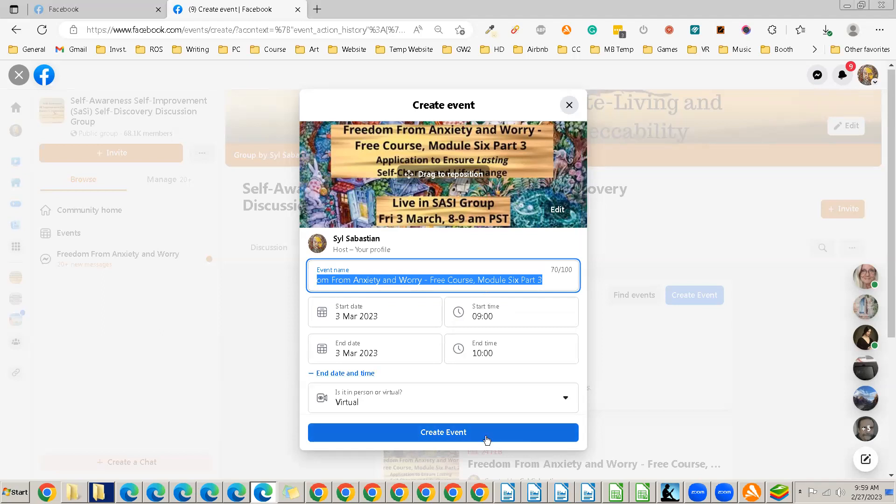
pyautogui.click(486, 437)
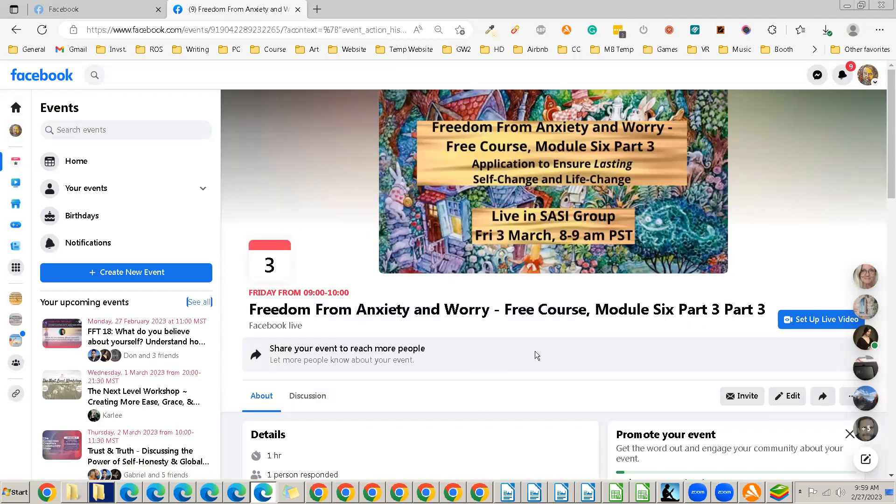
pyautogui.scroll(-1, 535, 351)
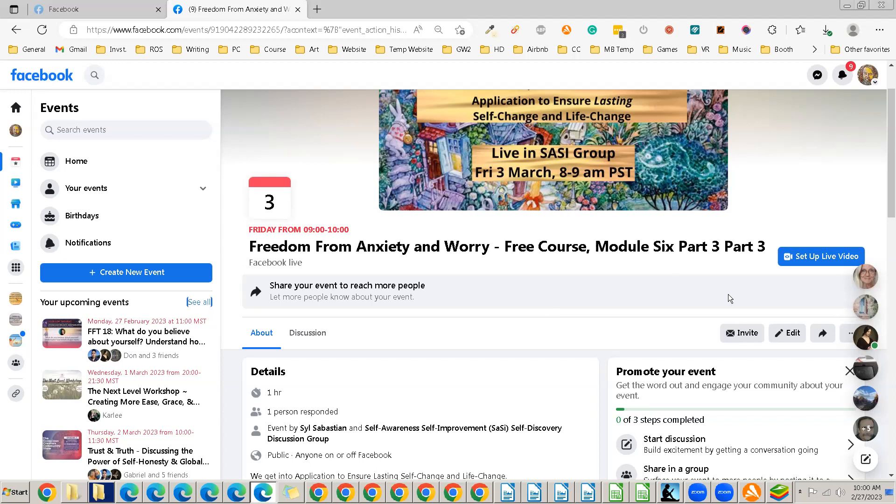
# Start the live video setup for the newly created Facebook event
pyautogui.click(815, 258)
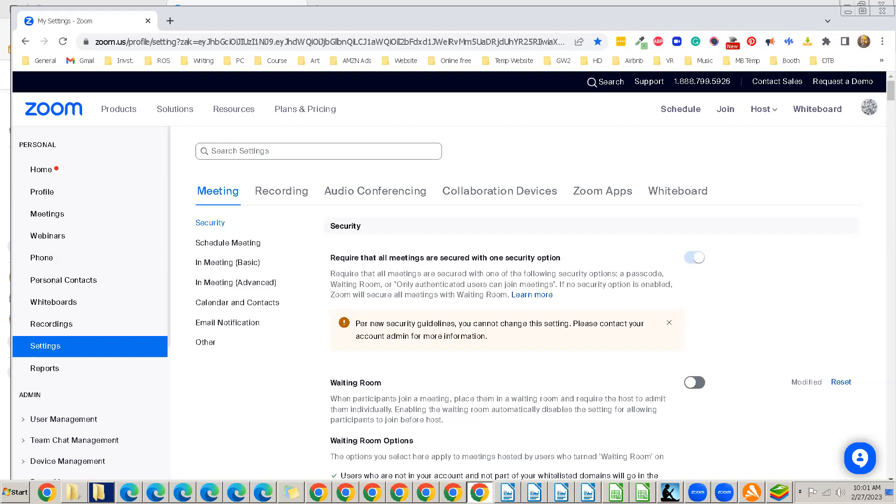
# Check the Zoom desktop client's General settings and find the "My Settings - Zoom" bookmark in the browser
pyautogui.click(703, 493)
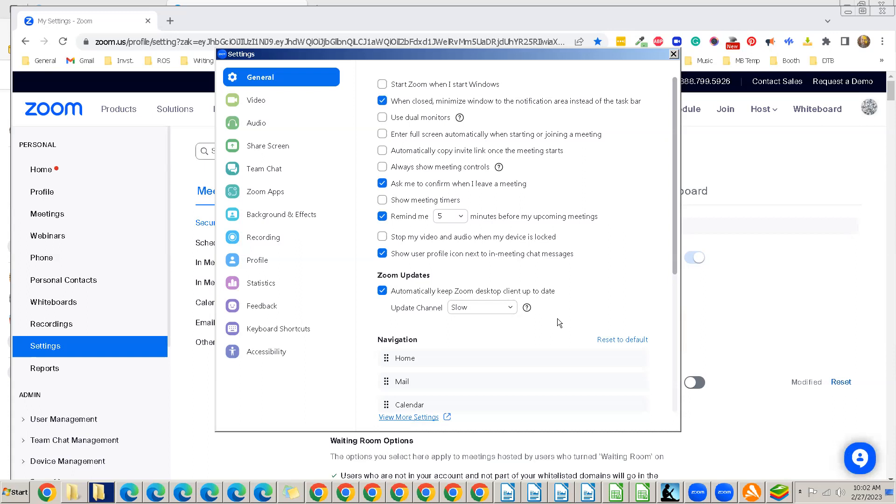
pyautogui.click(674, 54)
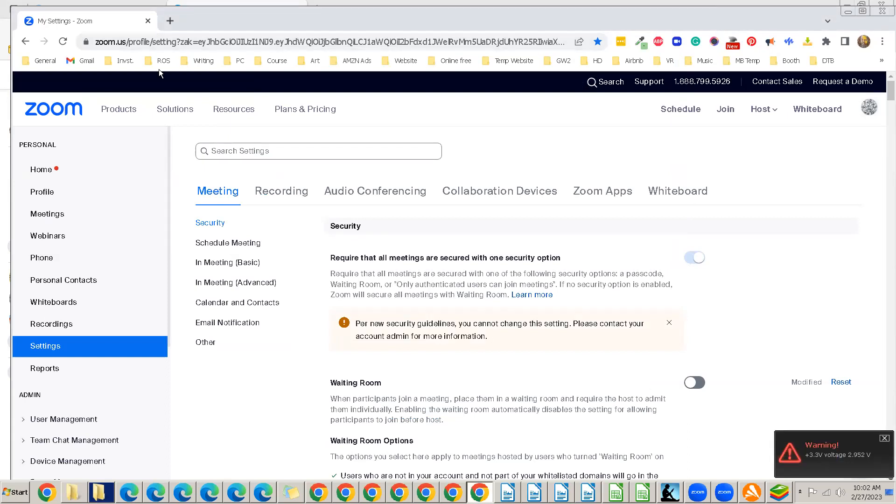
pyautogui.click(37, 62)
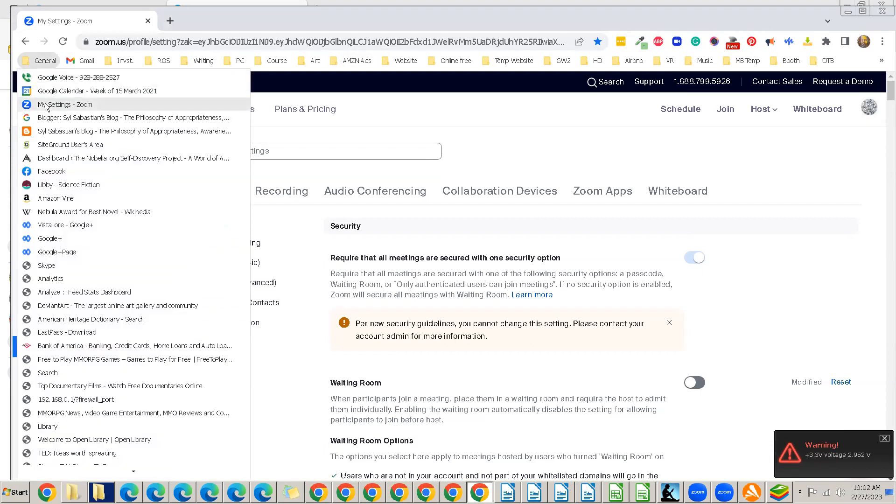
pyautogui.click(613, 147)
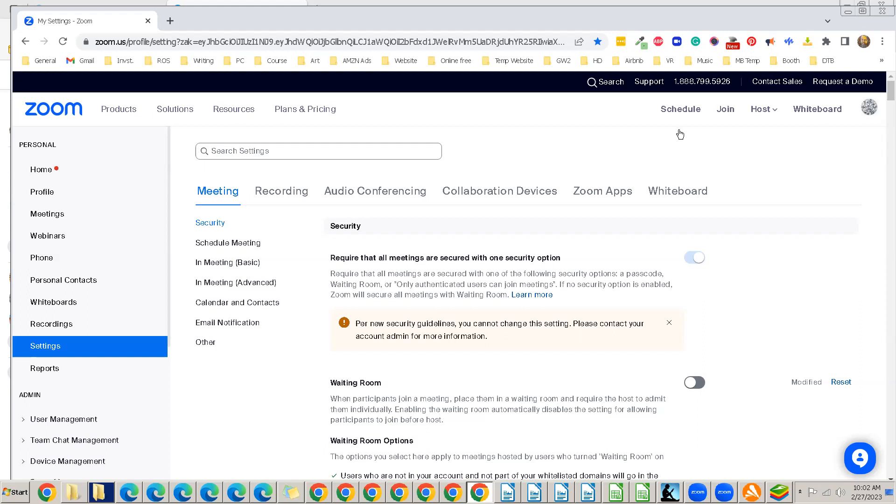
# Start scheduling a Zoom meeting with the topic "Freedom From Anxiety and Worry - Free Course, Module Six Part 3 Part 3"
pyautogui.click(683, 112)
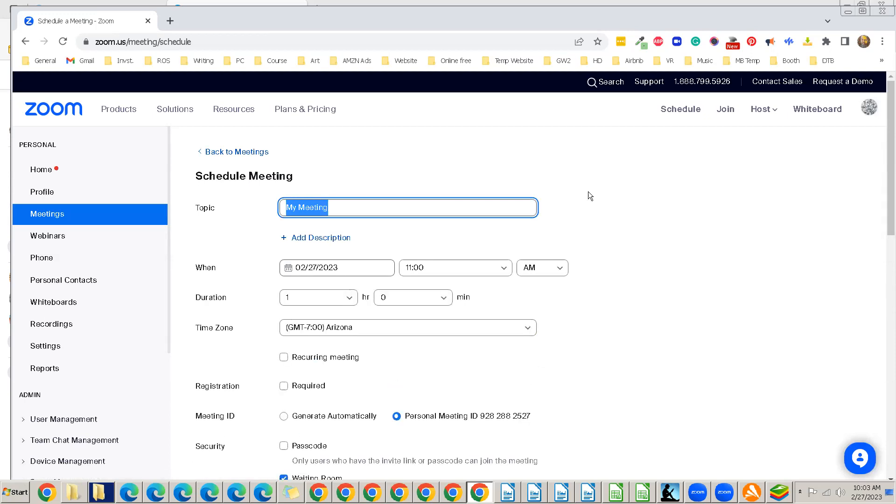
pyautogui.hotkey('ctrl', 'v')
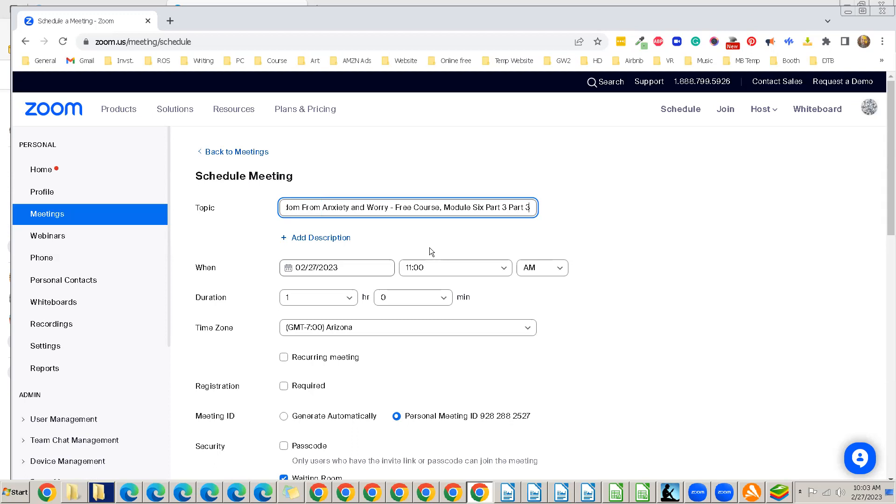
# Set the meeting's date to 03/03/2023 and its start time to 09:00 AM
pyautogui.click(369, 267)
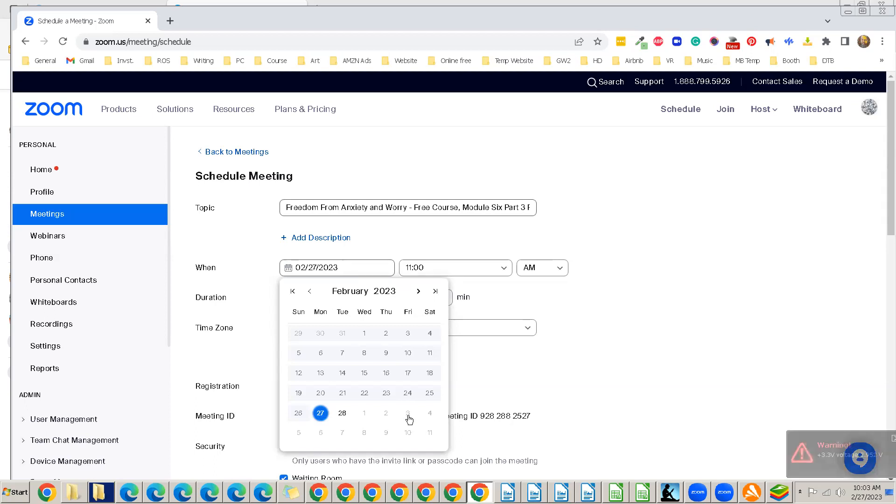
pyautogui.click(408, 414)
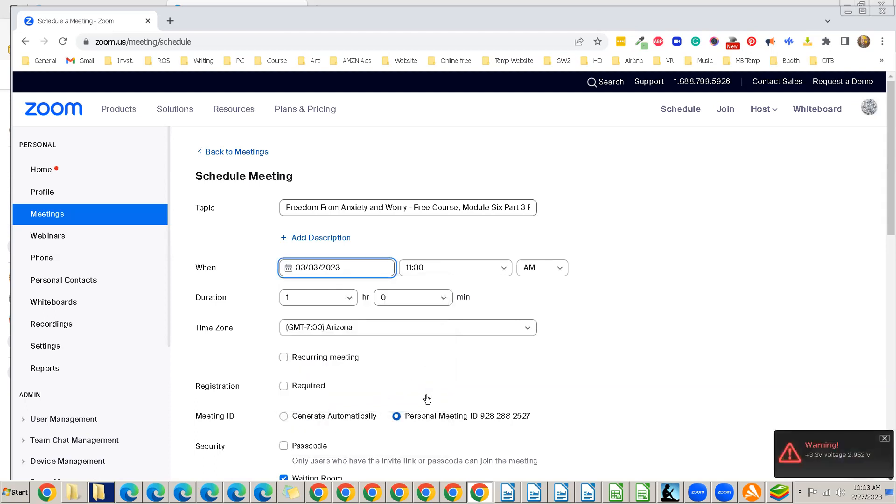
pyautogui.click(412, 269)
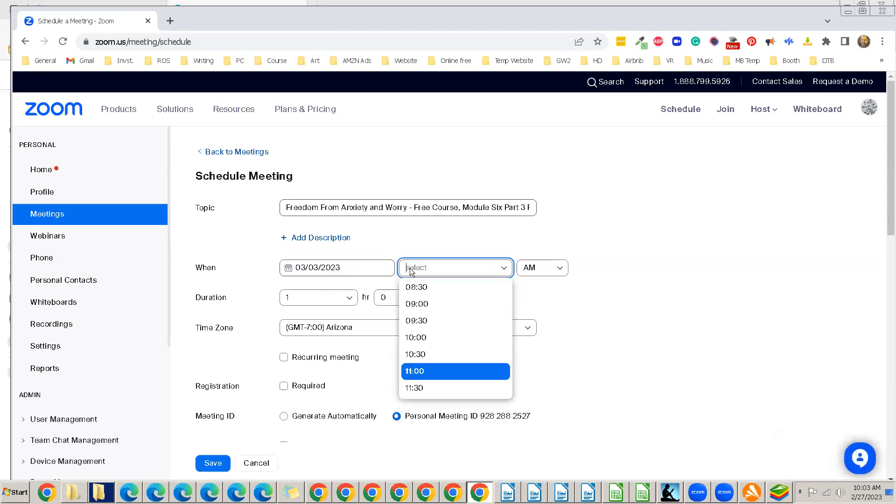
pyautogui.write('9')
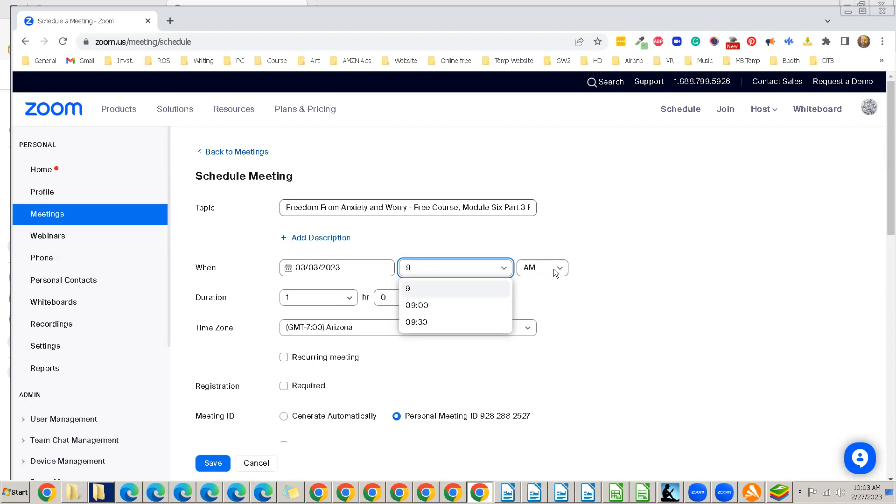
pyautogui.click(581, 279)
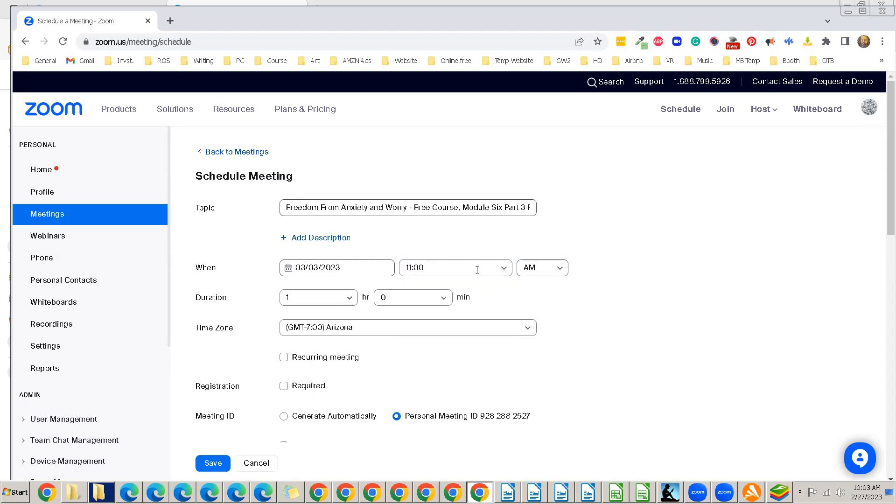
pyautogui.click(414, 267)
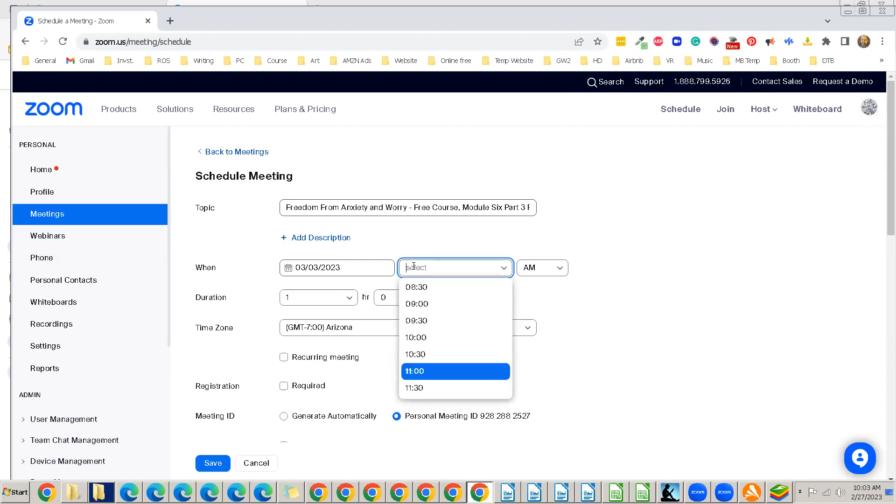
pyautogui.click(423, 304)
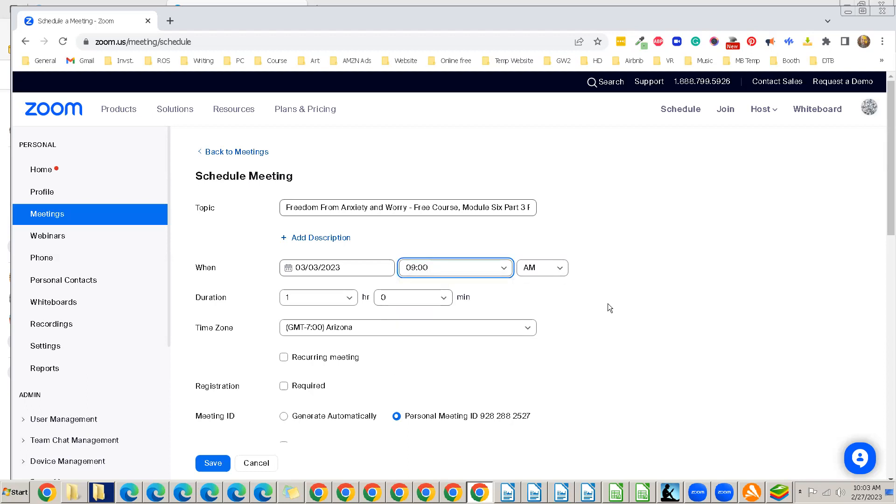
pyautogui.click(608, 304)
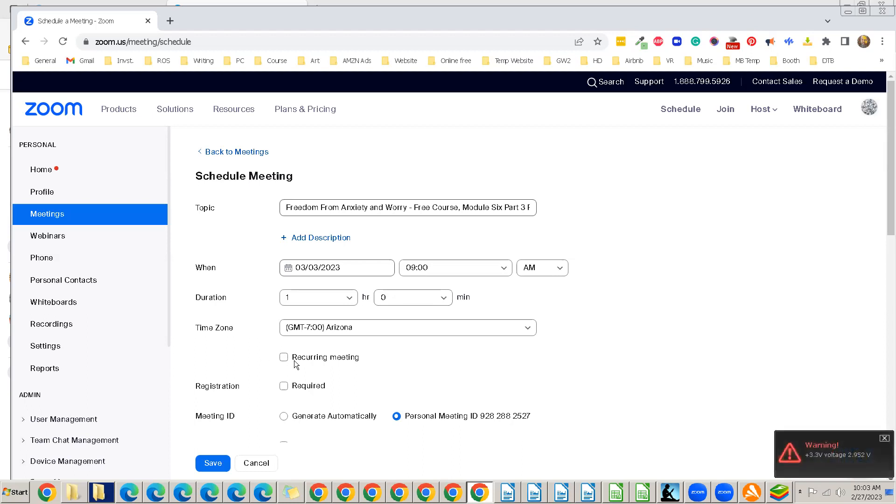
# Review the remaining meeting options and save the scheduled meeting
pyautogui.scroll(-3, 386, 364)
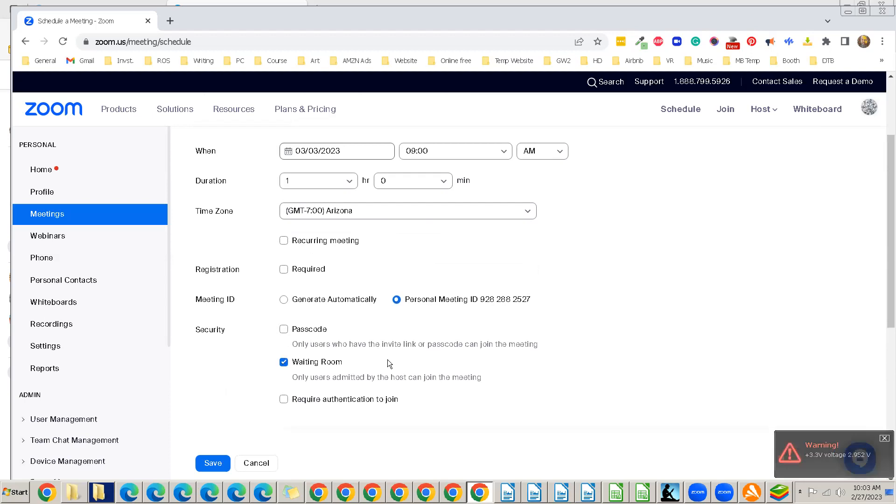
pyautogui.scroll(-5, 387, 360)
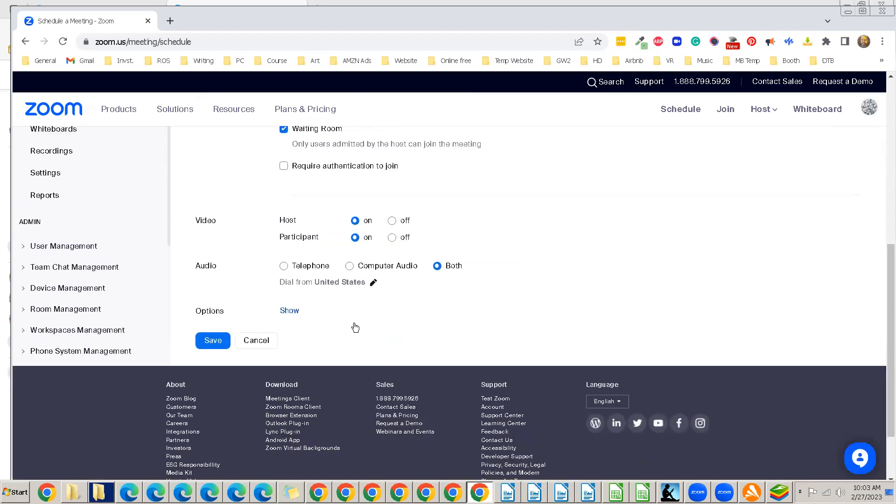
pyautogui.click(213, 341)
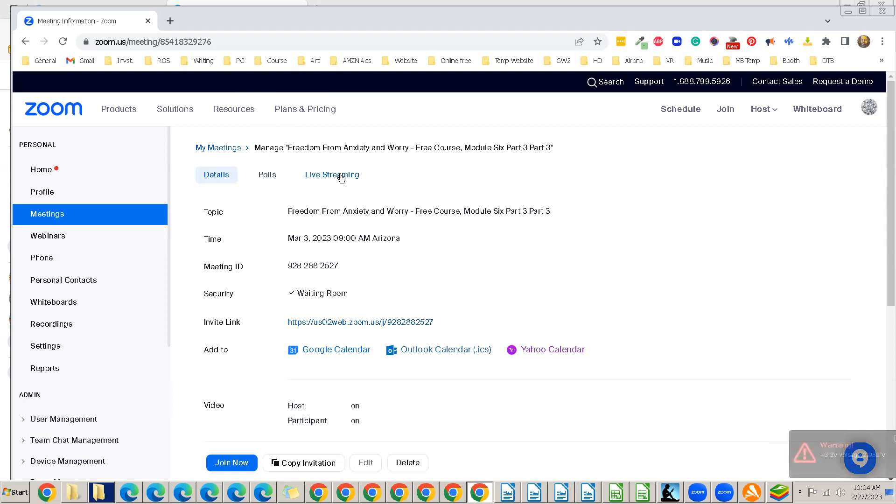
# Open the saved meeting's custom live streaming service configuration for editing
pyautogui.click(341, 178)
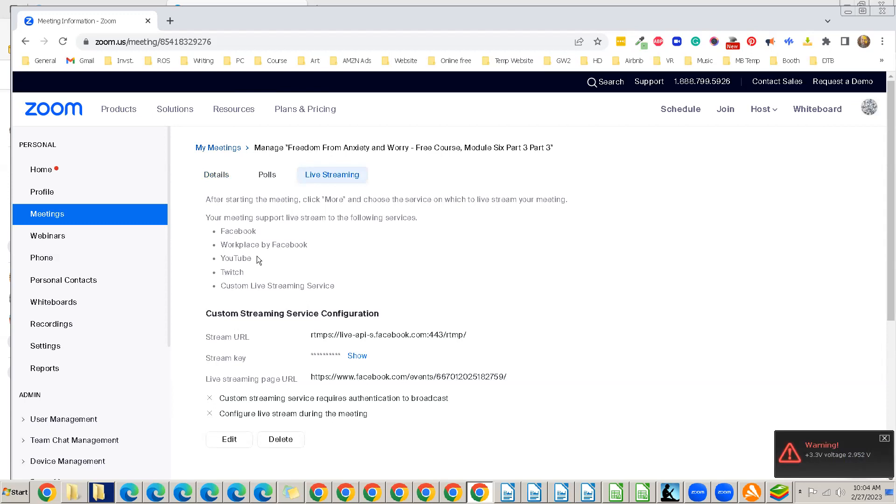
pyautogui.click(216, 173)
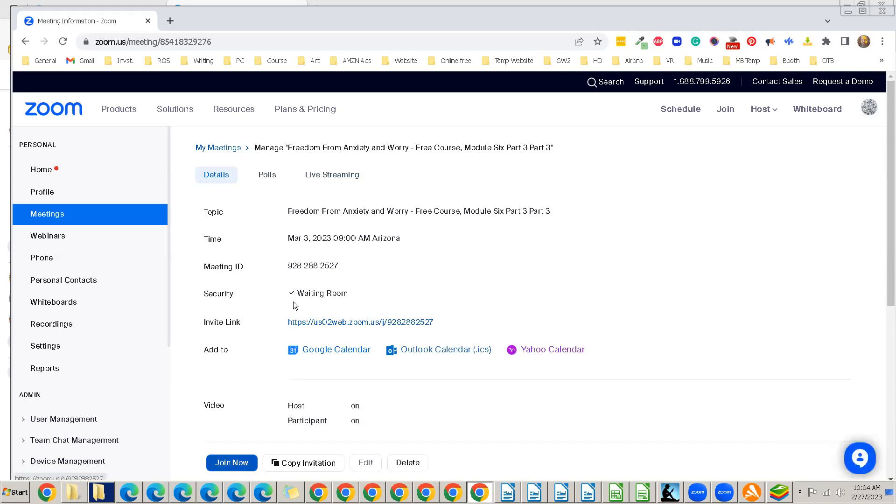
pyautogui.click(338, 175)
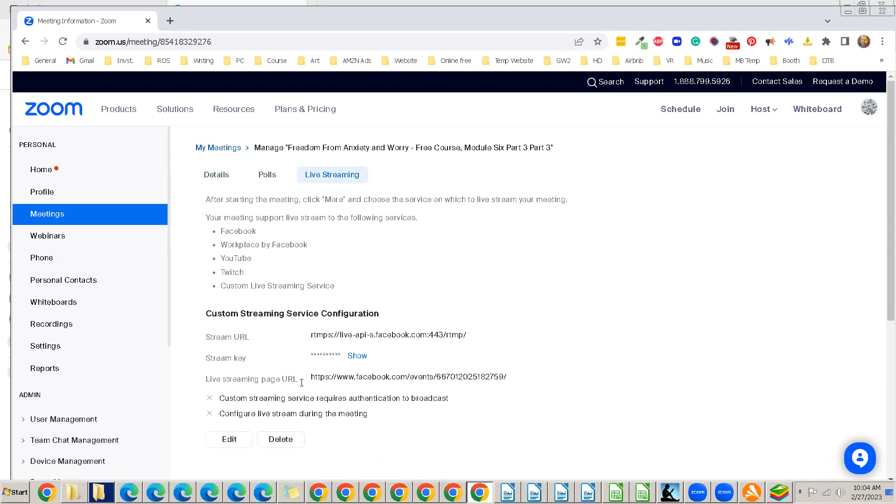
pyautogui.scroll(-1, 301, 383)
pyautogui.click(229, 381)
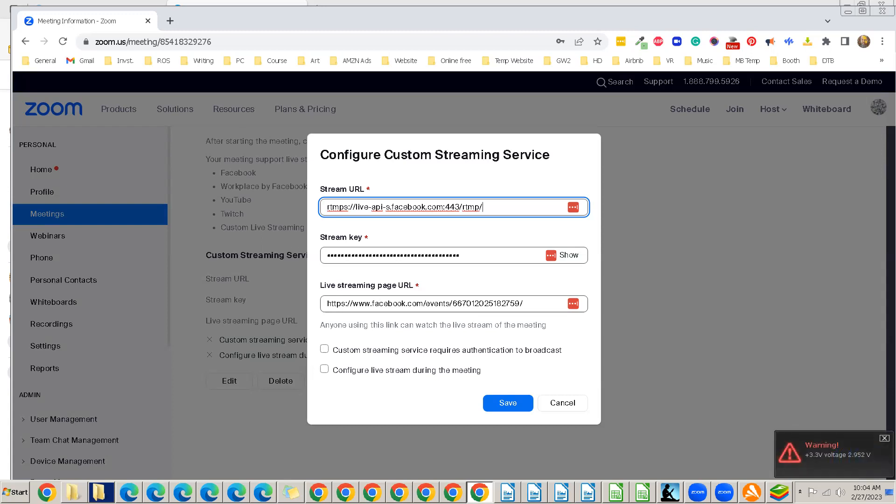
# Switch to the Facebook Live Producer page and reload it
pyautogui.hotkey('alt', 'Tab')
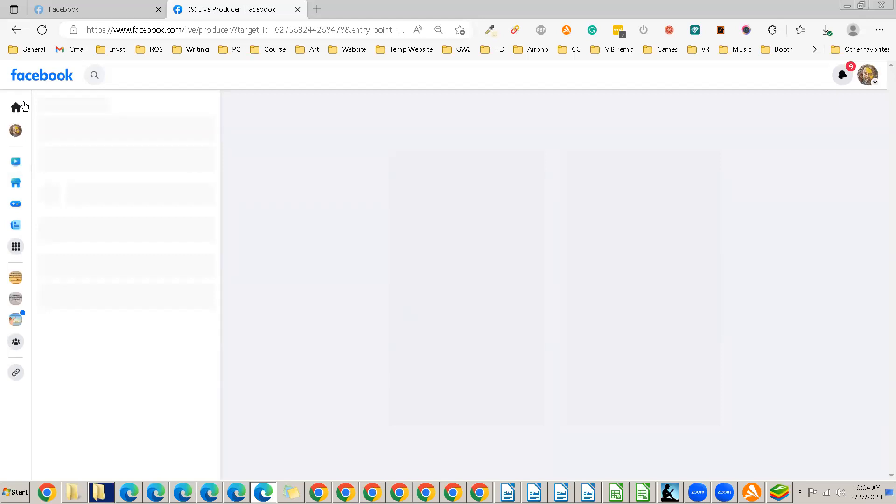
pyautogui.click(42, 30)
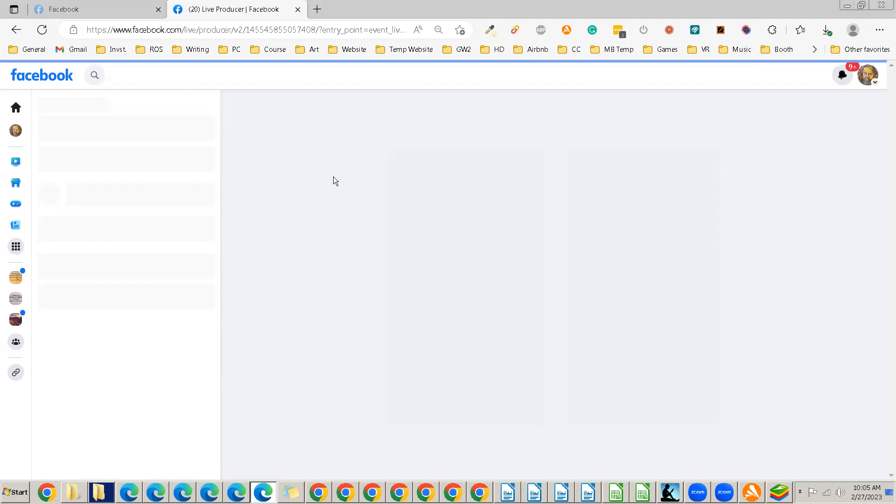
pyautogui.click(42, 31)
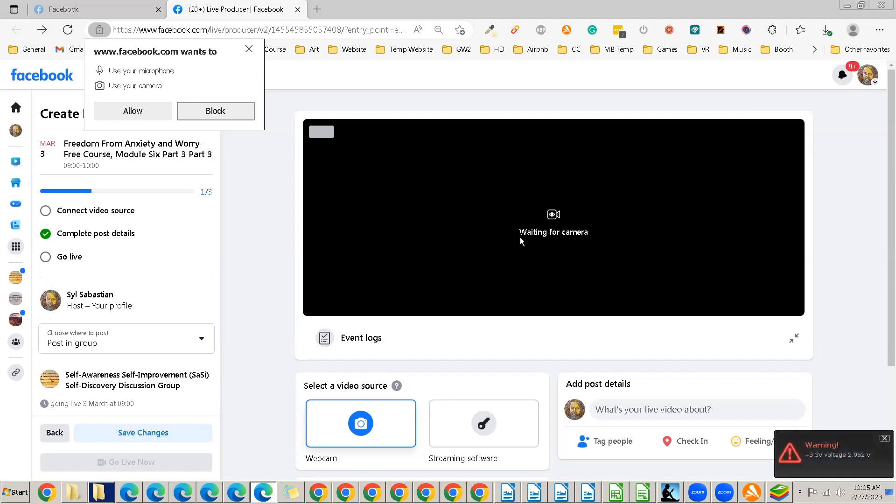
# Dismiss the camera and microphone permission request and select Streaming software as the video source
pyautogui.scroll(-3, 521, 241)
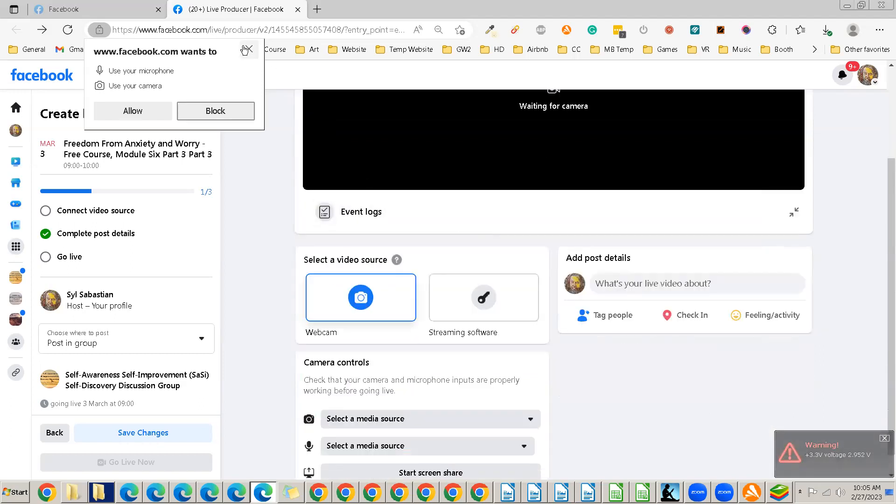
pyautogui.click(420, 310)
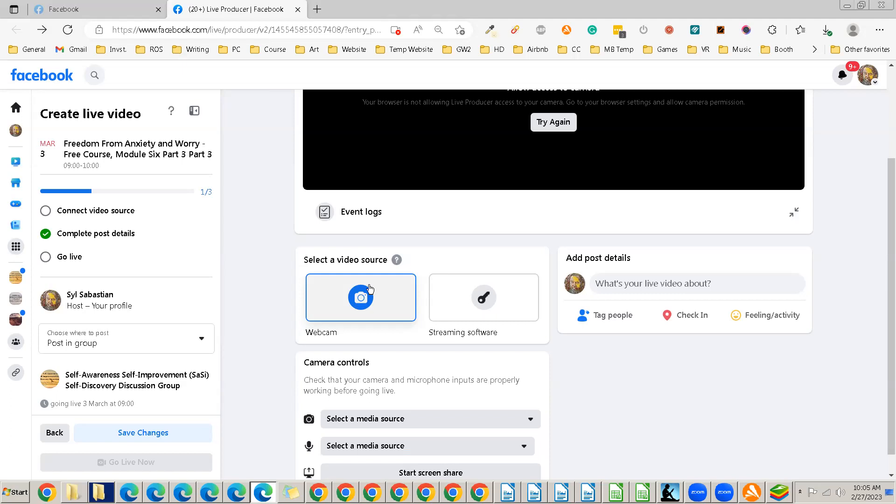
pyautogui.click(480, 303)
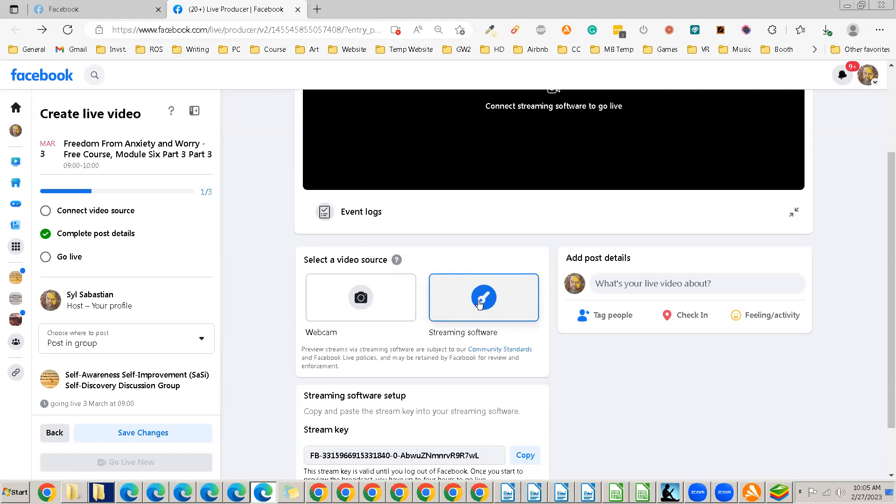
# Copy the stream key from the Streaming software setup section
pyautogui.scroll(-2, 480, 304)
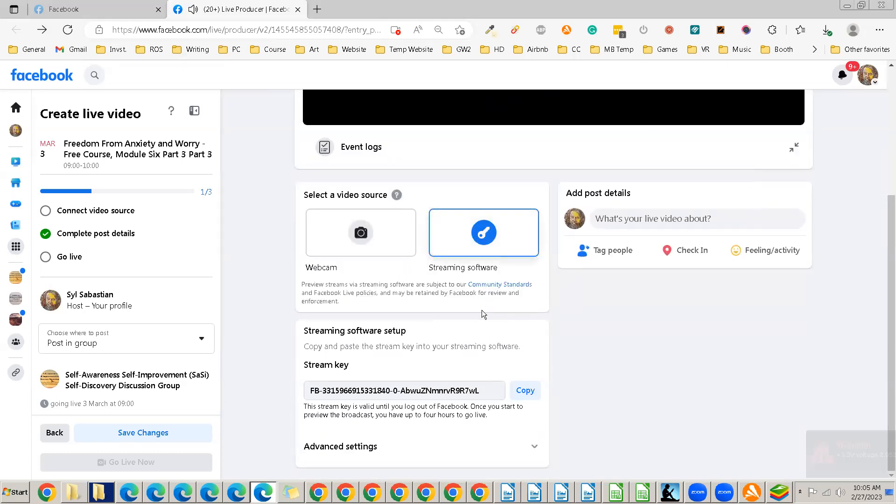
pyautogui.click(456, 391)
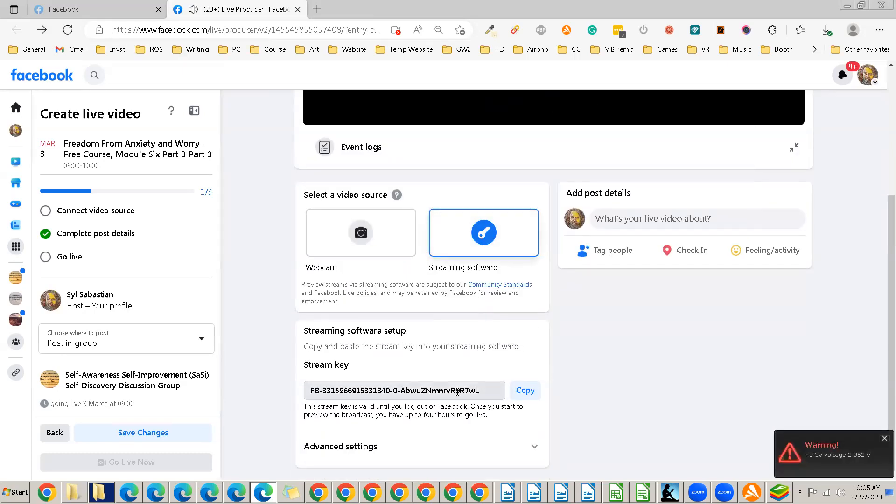
pyautogui.click(531, 395)
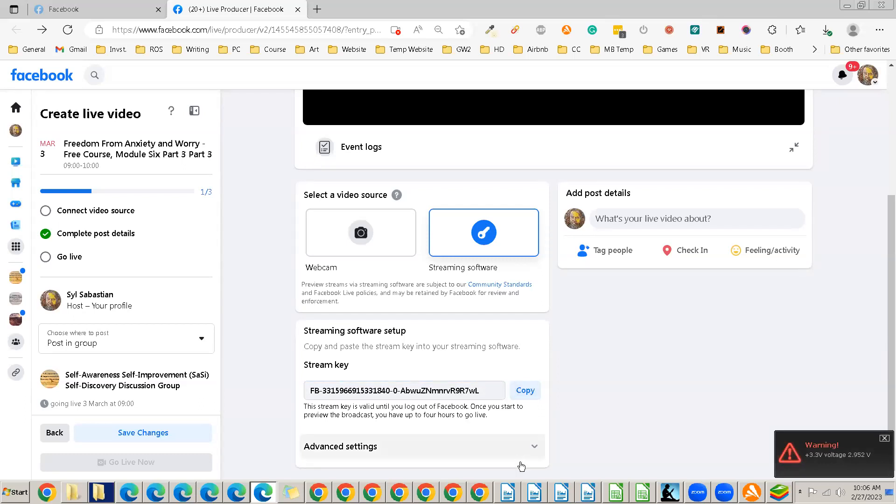
# Switch to the Zoom meeting page and replace the custom streaming service's stream key with the copied Facebook stream key
pyautogui.click(480, 492)
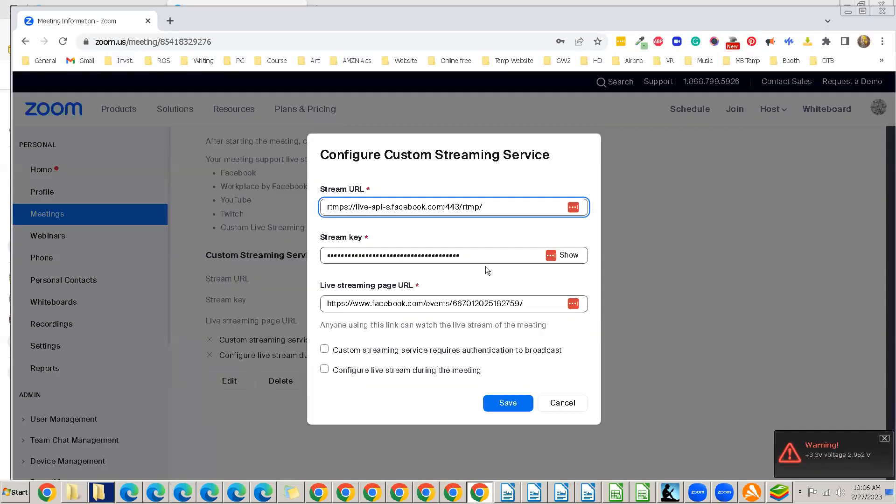
pyautogui.doubleClick(484, 256)
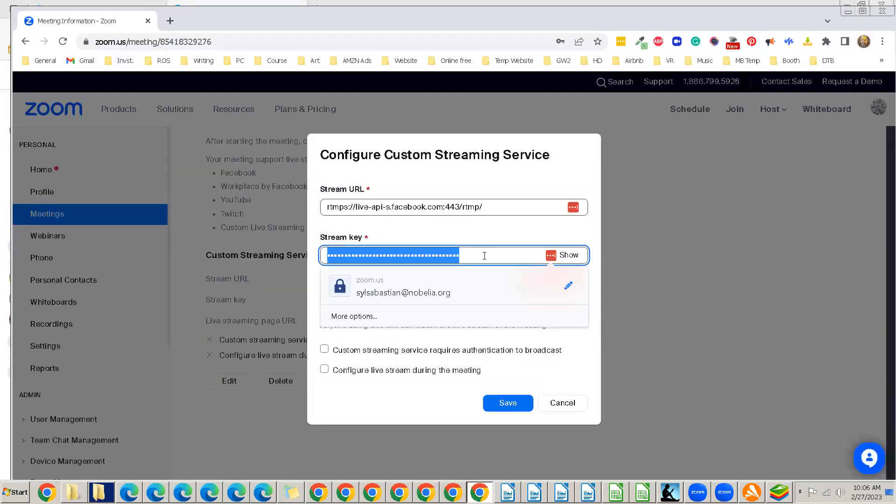
pyautogui.hotkey('ctrl', 'v')
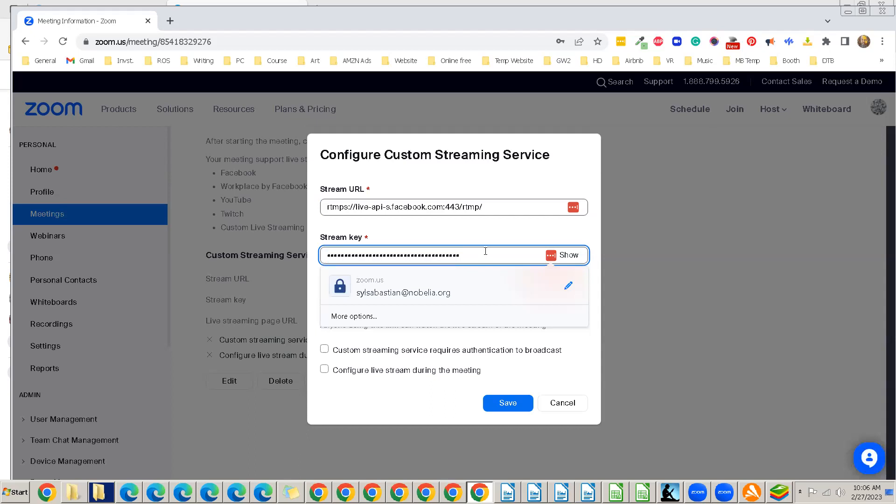
pyautogui.doubleClick(485, 251)
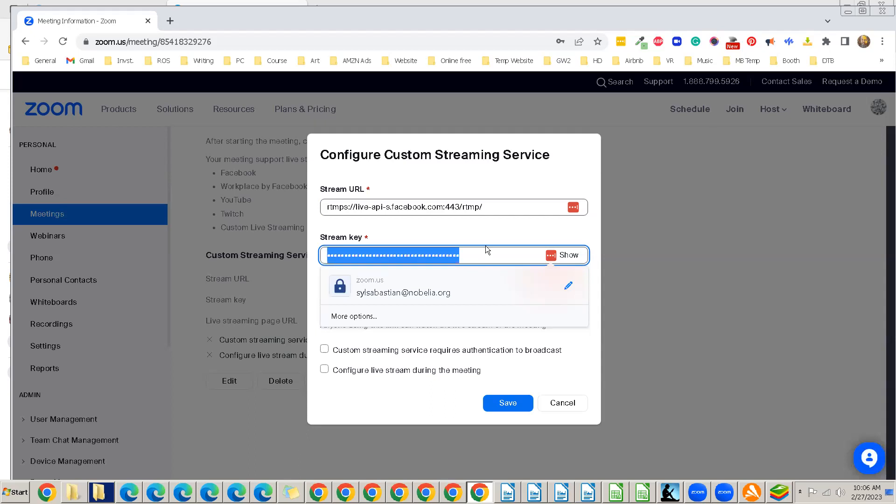
pyautogui.press('BackSpace')
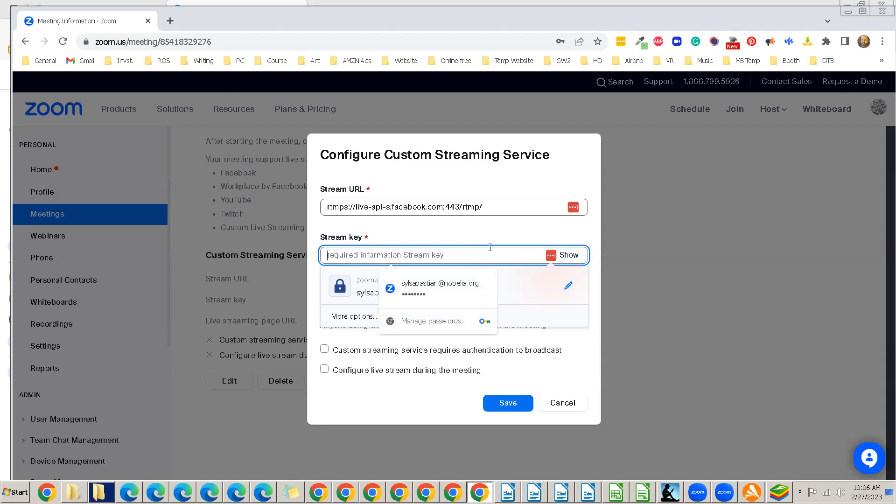
pyautogui.hotkey('ctrl', 'v')
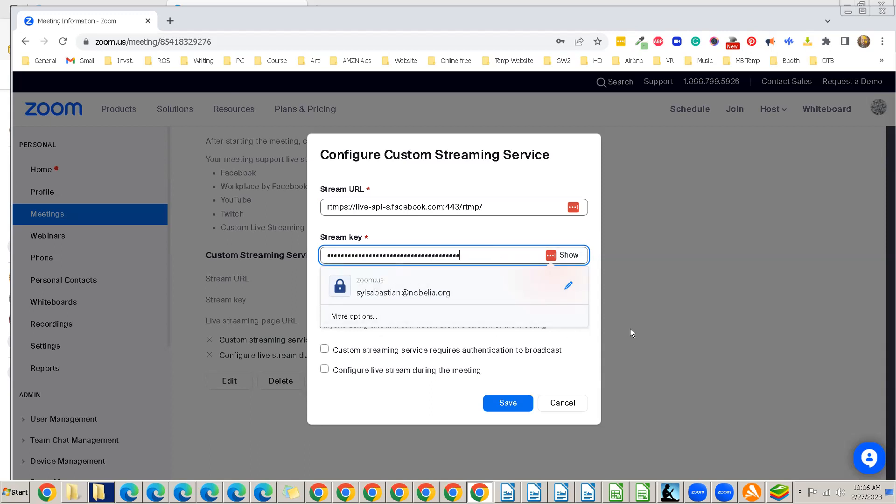
pyautogui.click(658, 327)
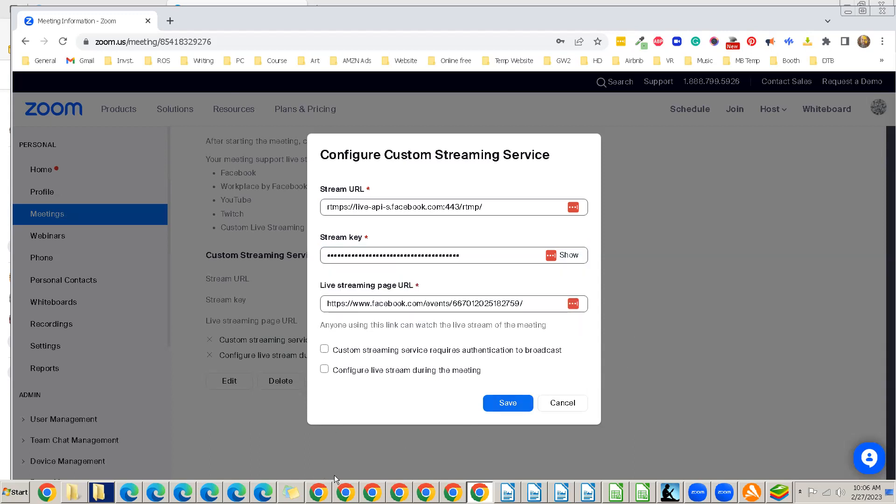
# Switch to Facebook Live Producer, keep Post in group as the destination, and turn on Go live automatically at scheduled start time
pyautogui.click(268, 490)
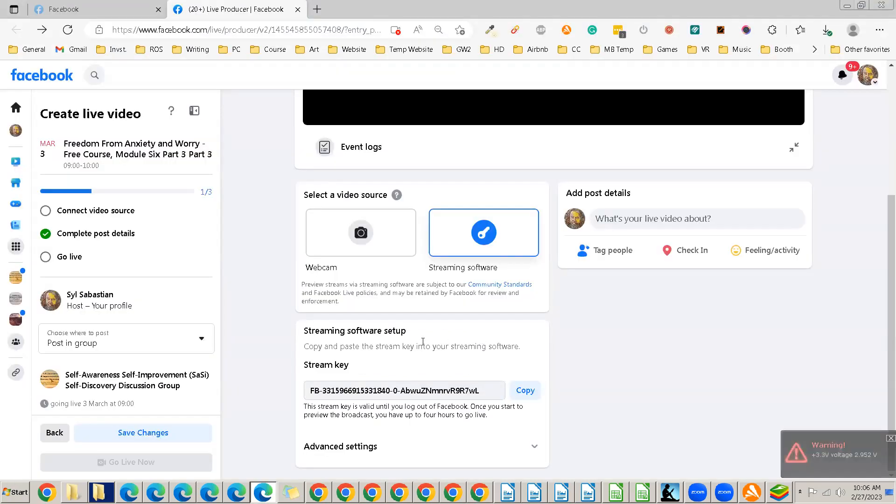
pyautogui.scroll(-1, 142, 335)
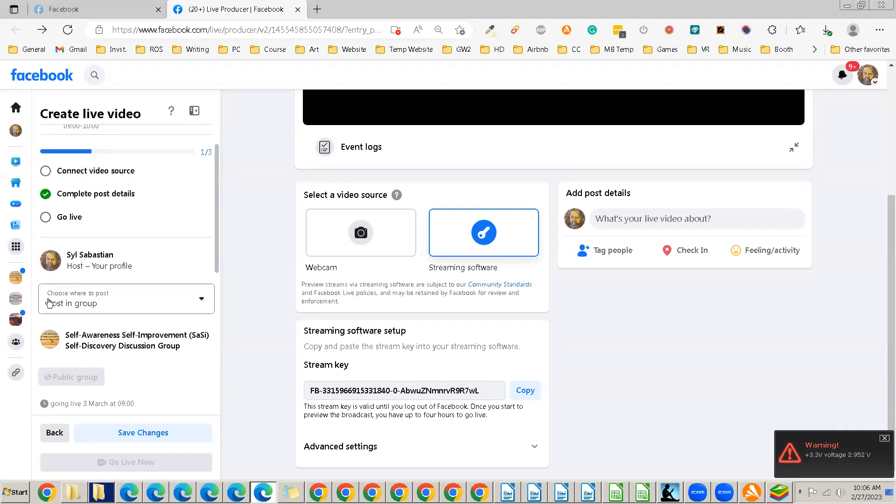
pyautogui.click(202, 301)
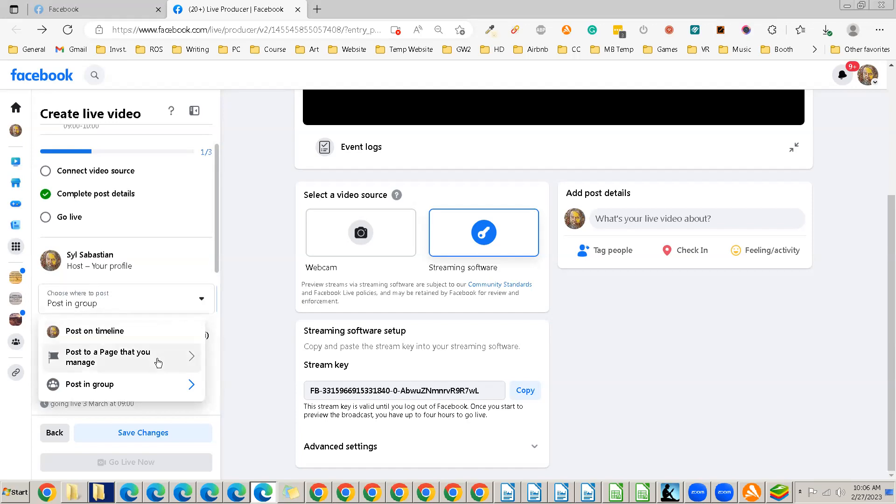
pyautogui.click(255, 346)
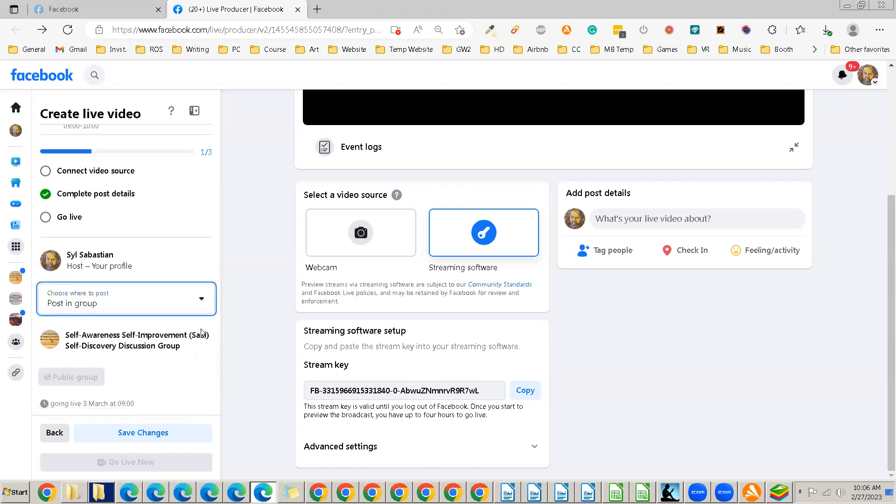
pyautogui.scroll(-2, 154, 305)
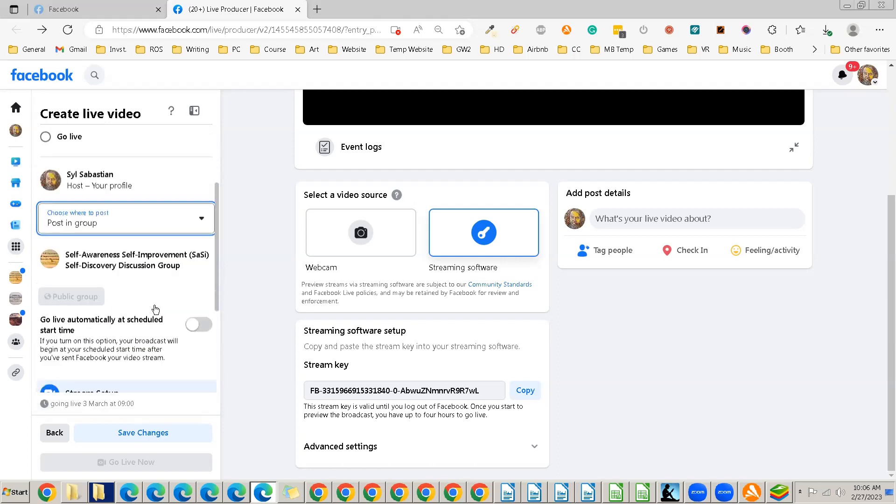
pyautogui.scroll(-1, 154, 305)
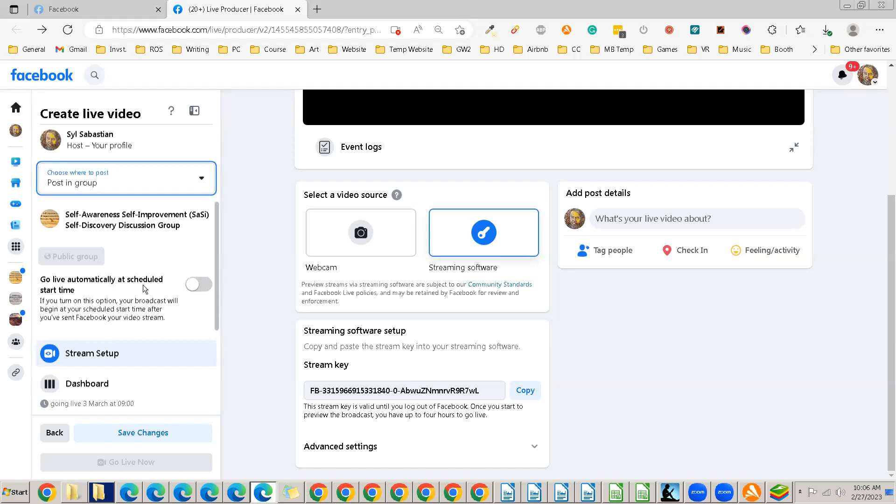
pyautogui.click(204, 290)
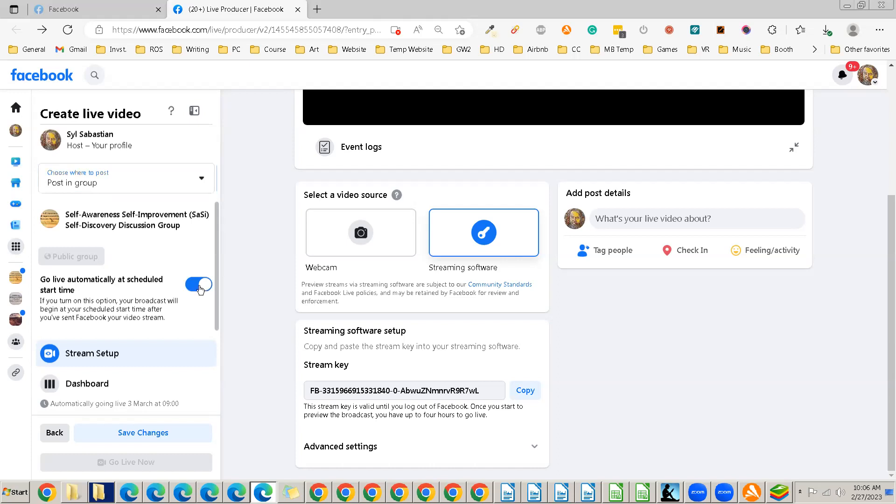
# Check Zoom's custom streaming fields and copy the event URL from Facebook Live Producer
pyautogui.scroll(-3, 159, 299)
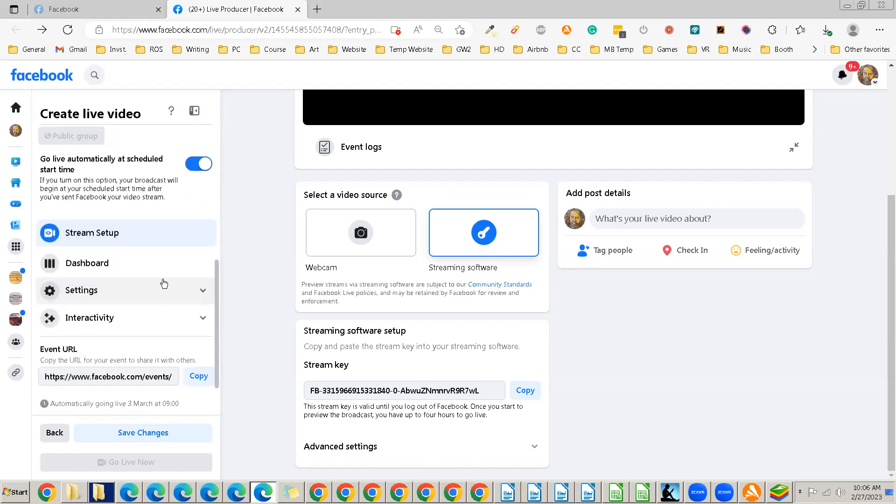
pyautogui.scroll(-1, 136, 266)
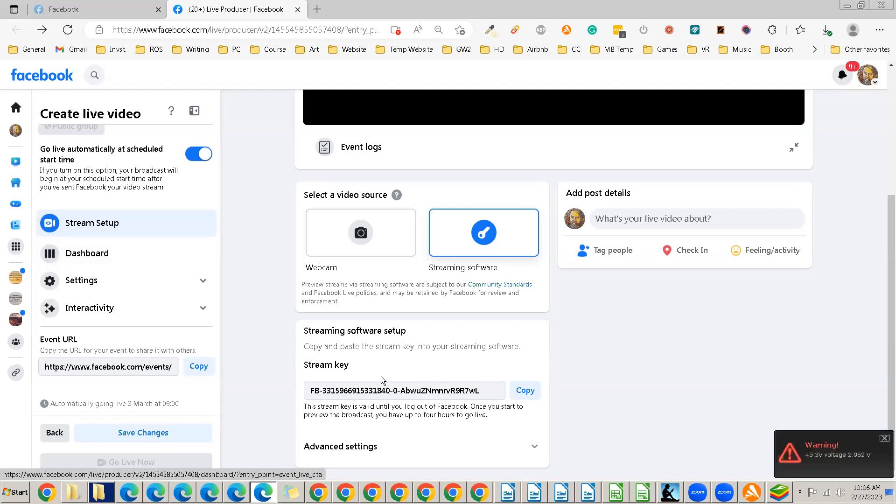
pyautogui.click(482, 492)
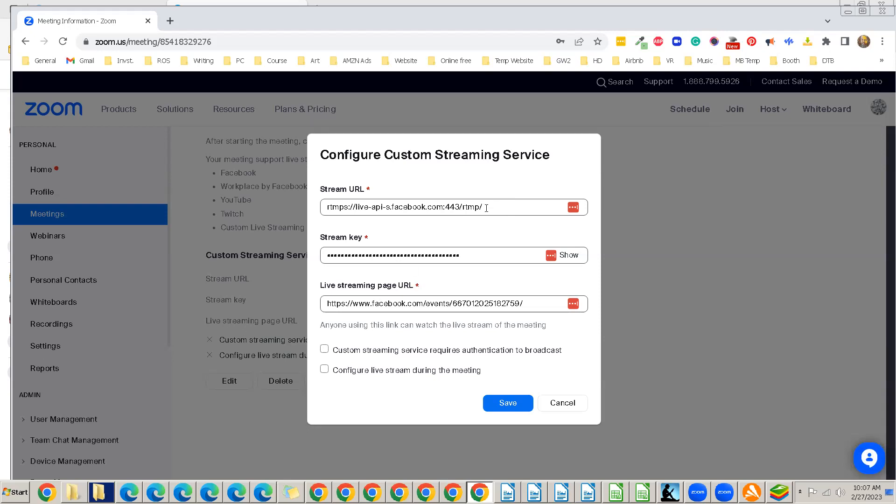
pyautogui.click(263, 487)
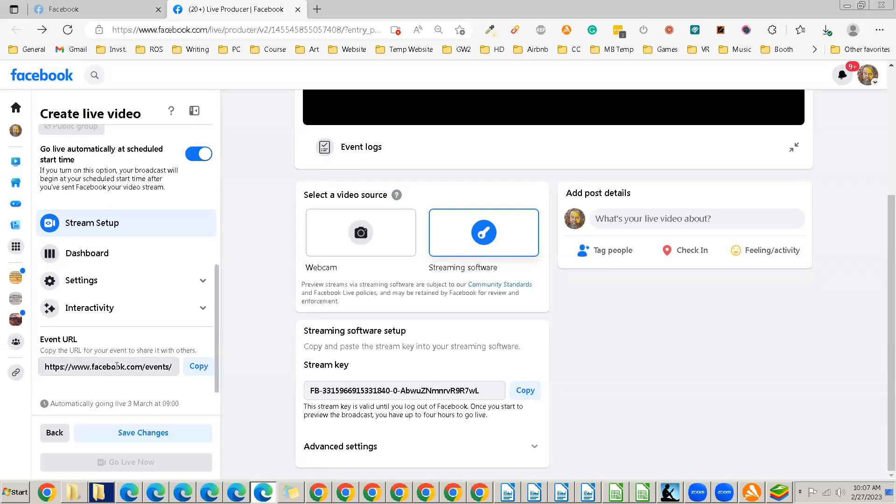
pyautogui.click(164, 366)
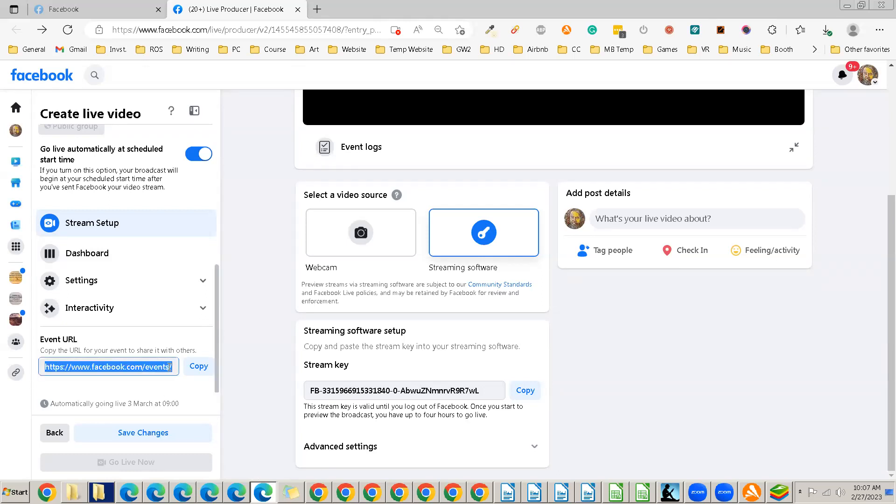
pyautogui.click(199, 366)
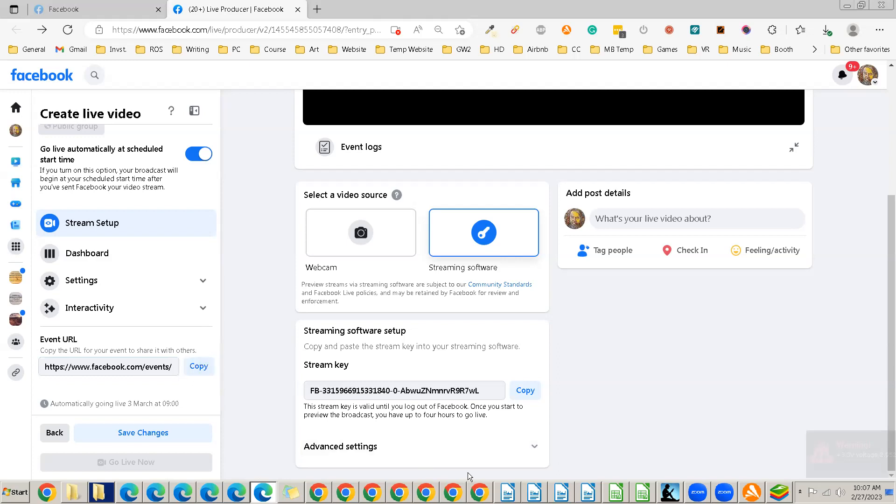
pyautogui.click(479, 492)
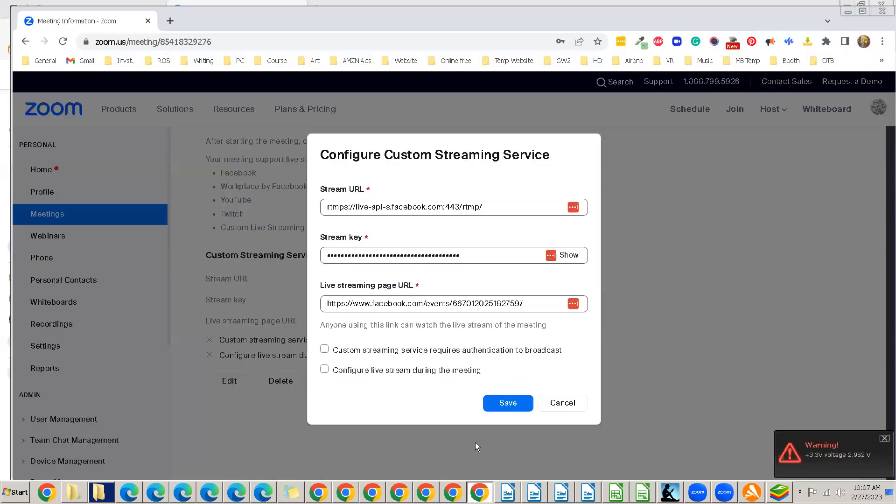
pyautogui.tripleClick(469, 301)
pyautogui.hotkey('ctrl', 'v')
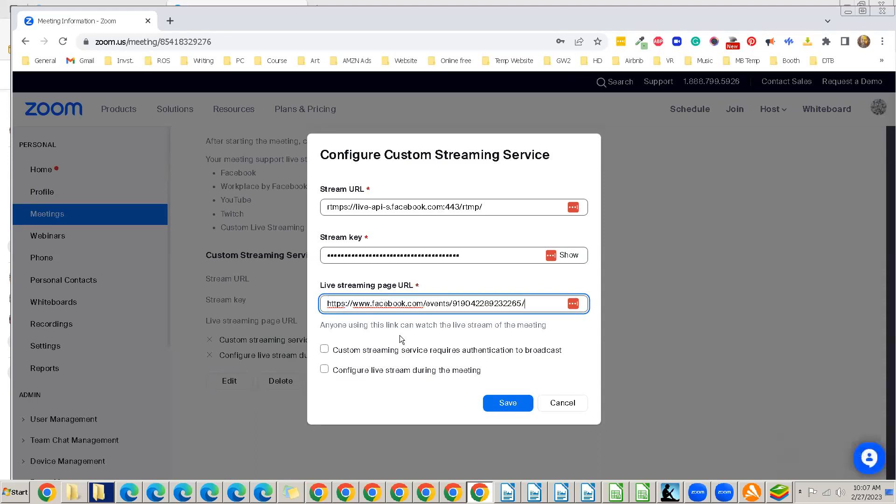
pyautogui.click(264, 491)
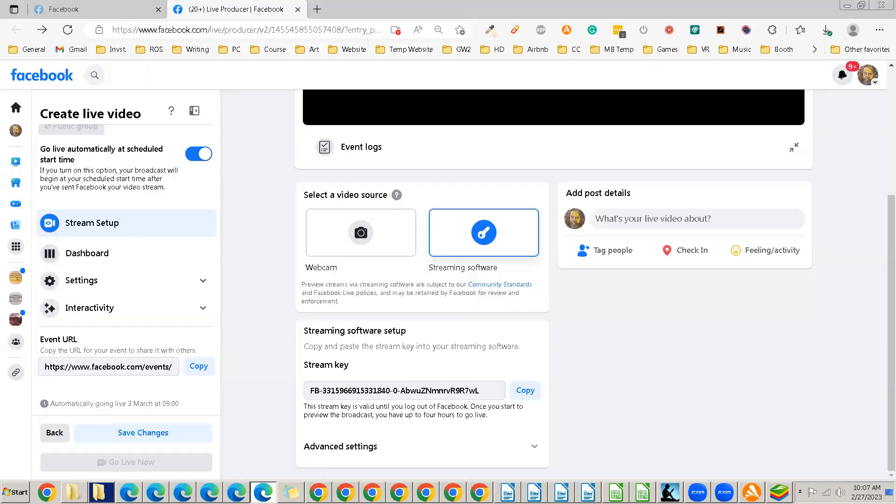
pyautogui.click(487, 491)
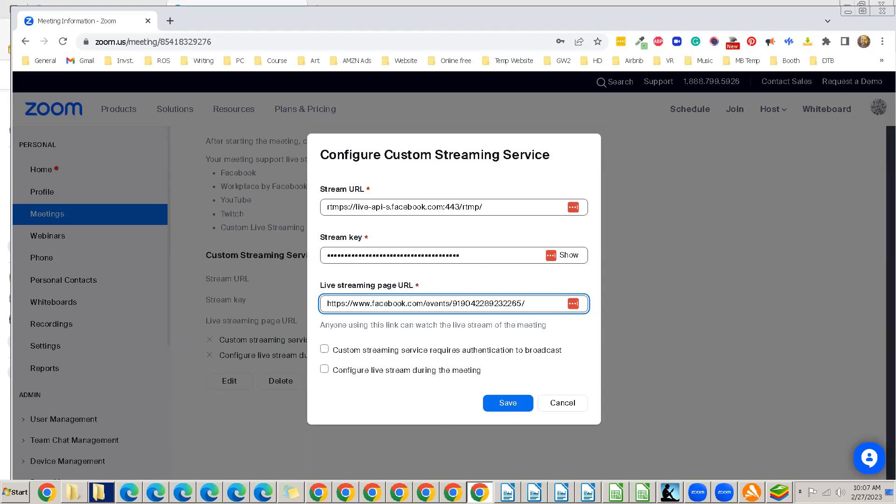
# Go back to the scheduled event's Live Producer setup page and select Streaming software as the video source
pyautogui.click(260, 493)
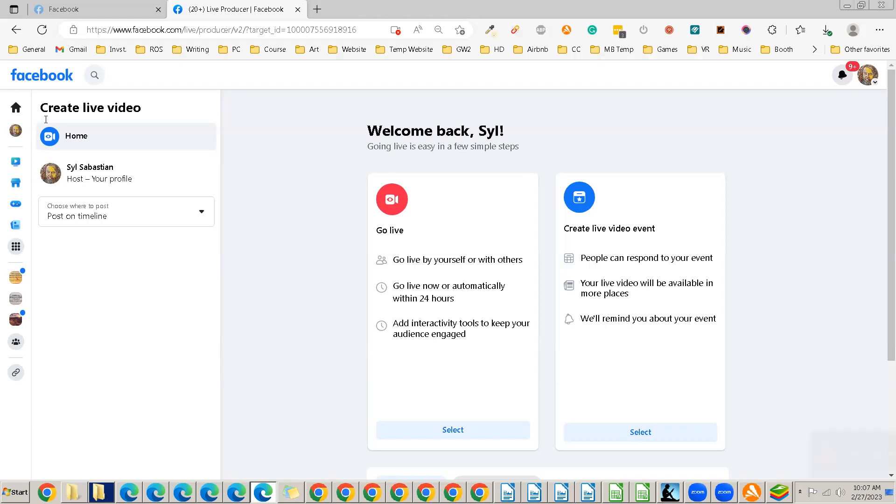
pyautogui.click(16, 30)
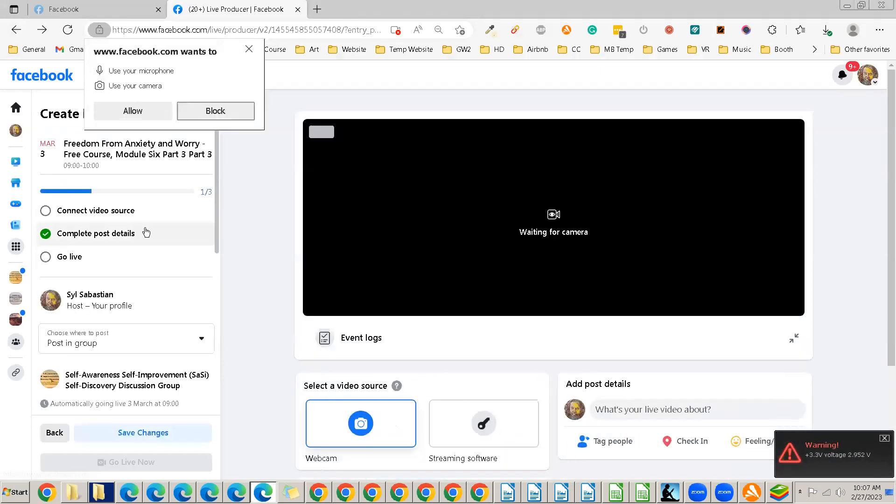
pyautogui.click(478, 420)
pyautogui.scroll(-4, 331, 320)
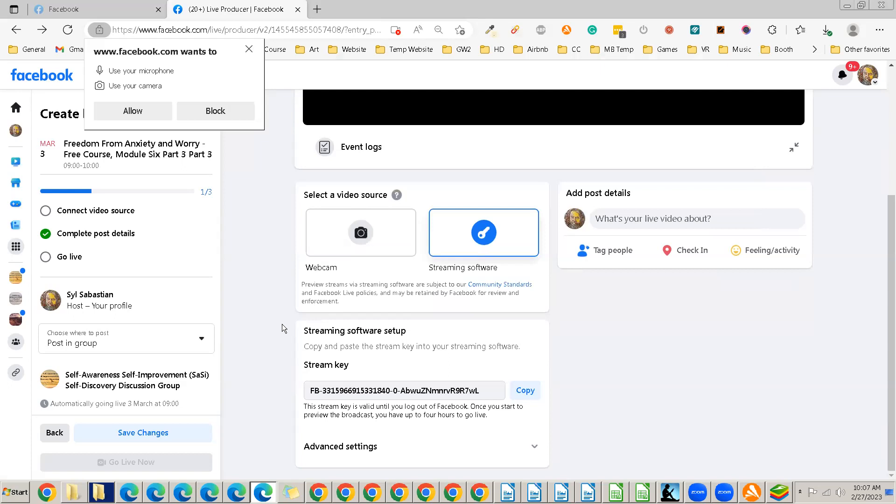
# Expand the streaming software's advanced settings and copy the server URL
pyautogui.click(537, 448)
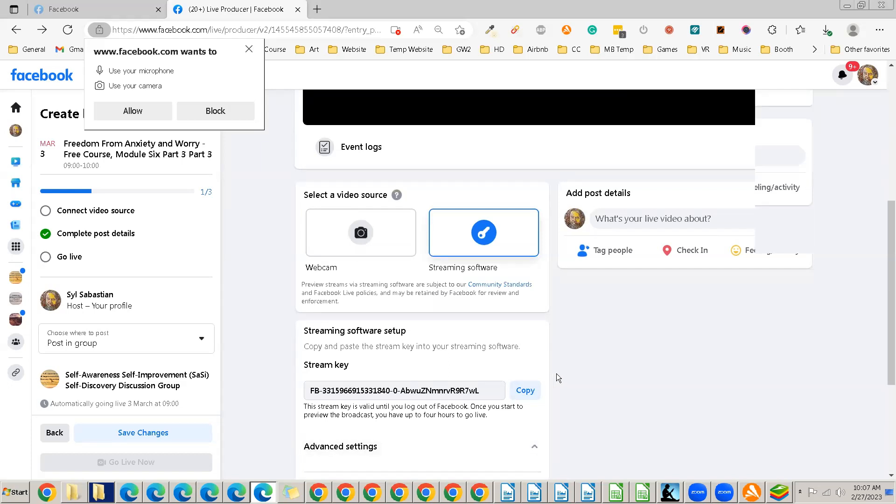
pyautogui.scroll(-3, 556, 373)
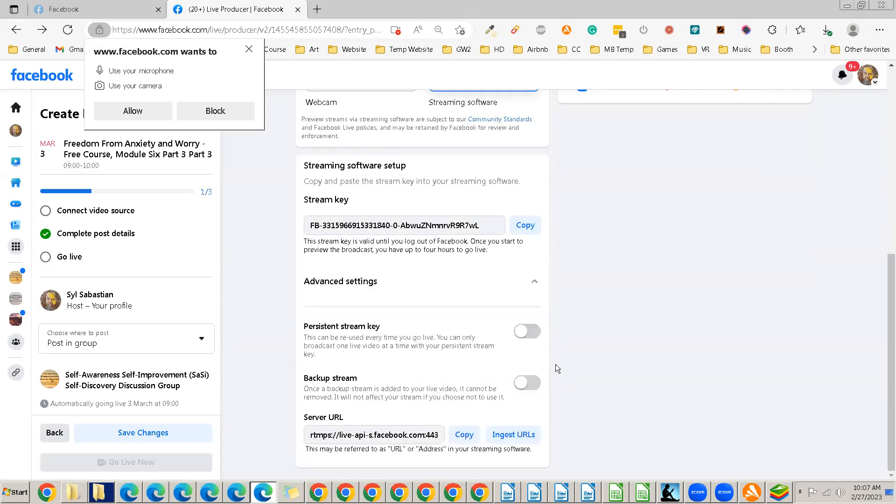
pyautogui.click(413, 438)
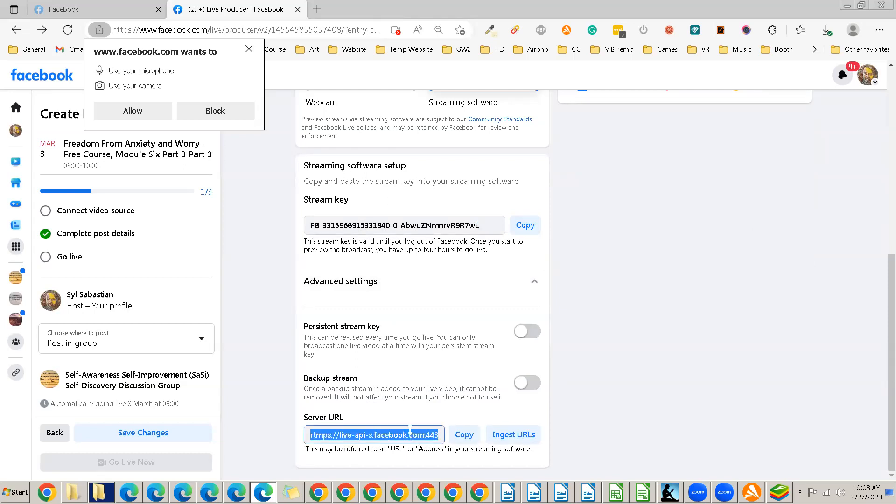
pyautogui.click(467, 435)
# Set Zoom's stream URL to rtmps://live-api-s.facebook.com:443/rtmp/ and save the custom streaming service configuration
pyautogui.click(477, 492)
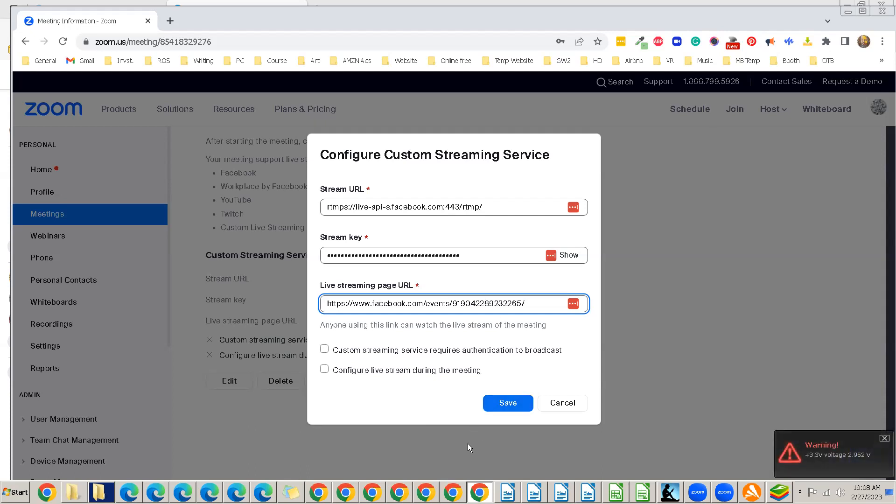
pyautogui.tripleClick(484, 204)
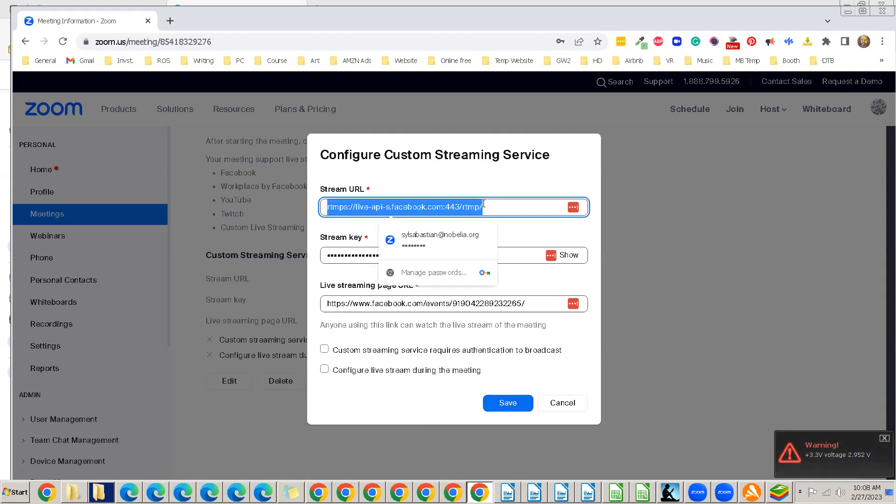
pyautogui.hotkey('ctrl', 'v')
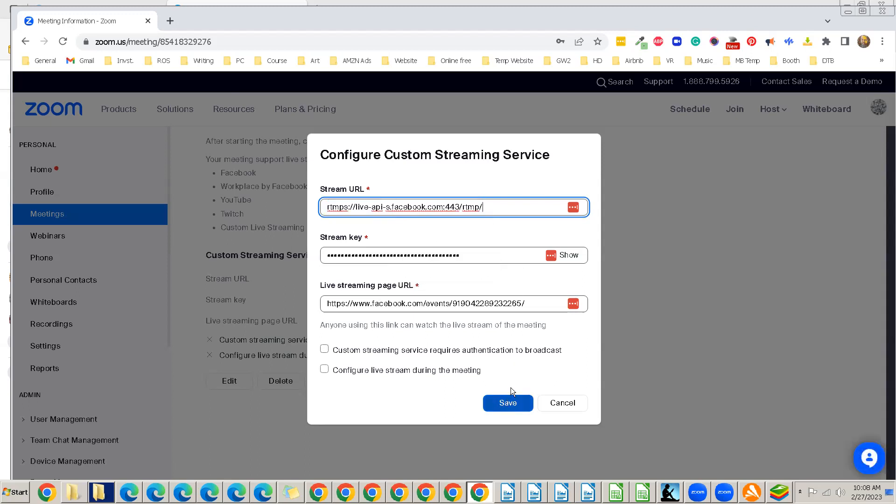
pyautogui.click(508, 410)
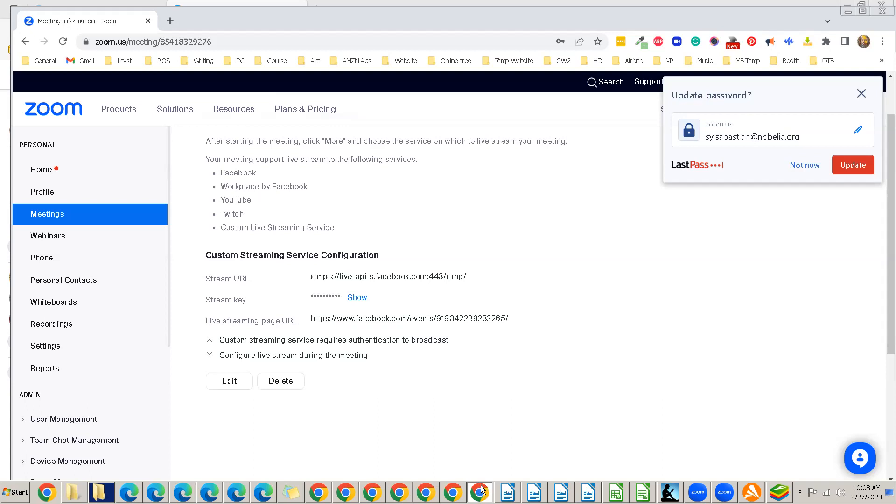
# Switch to the Facebook Live Producer page, save the scheduled live event's changes, and dismiss the microphone and camera permission request
pyautogui.click(263, 491)
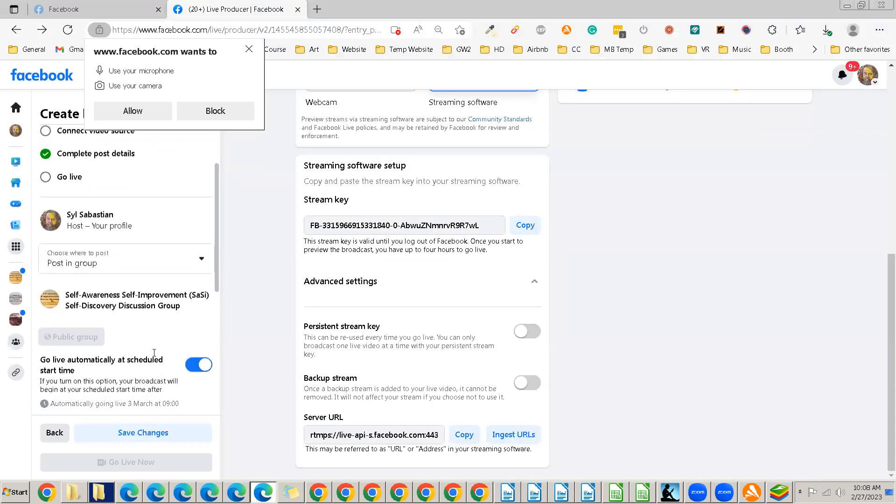
pyautogui.scroll(-5, 149, 355)
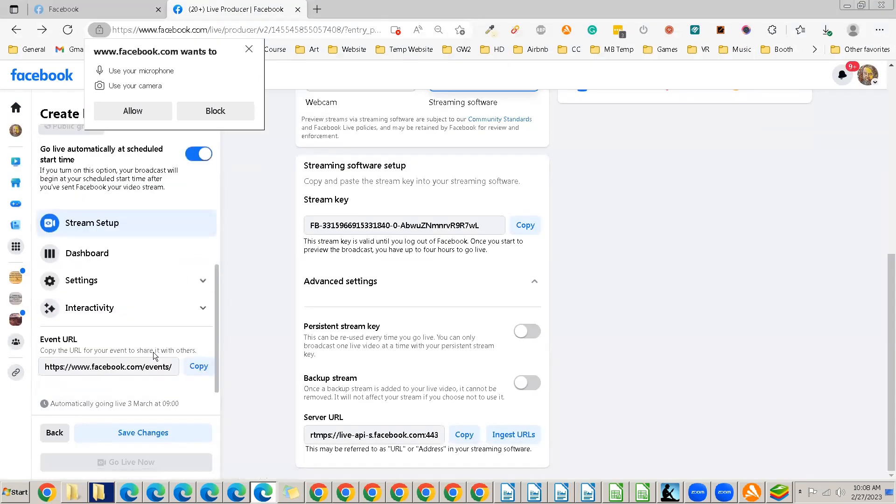
pyautogui.click(152, 433)
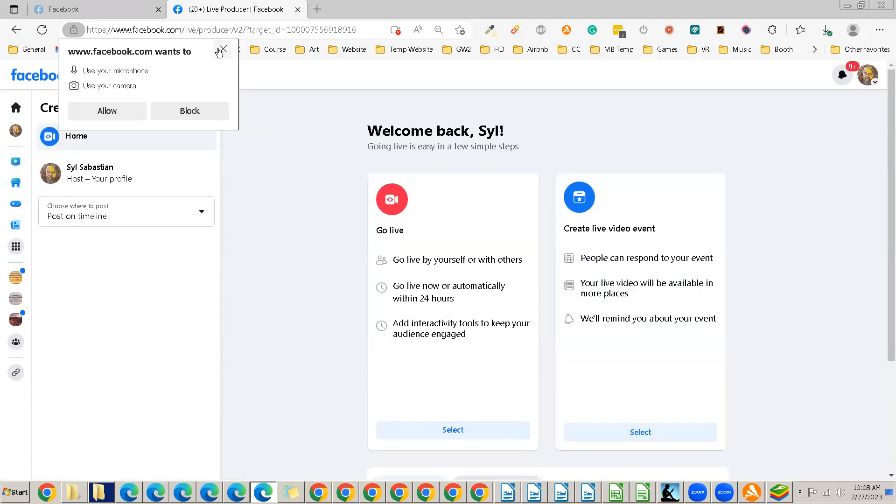
pyautogui.click(223, 50)
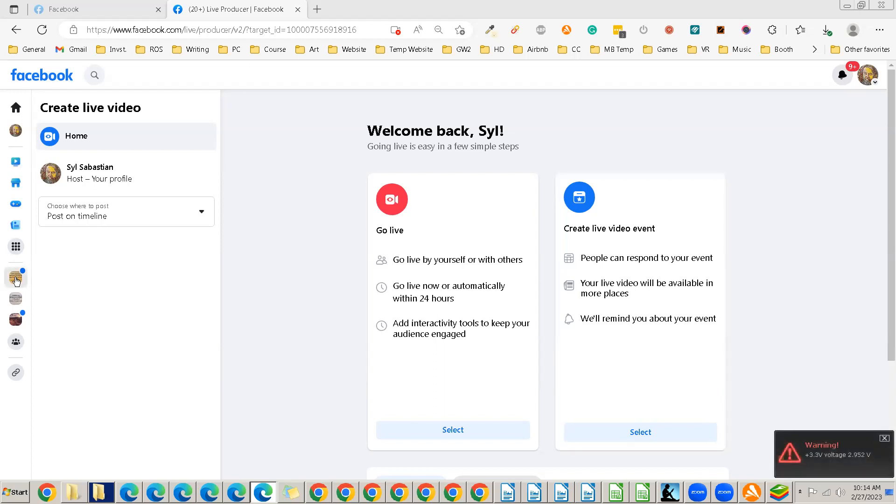
# Open the Self-Awareness Self-Improvement (SaSi) Self-Discovery Discussion Group and examine the management options for the first post under New posts
pyautogui.click(16, 279)
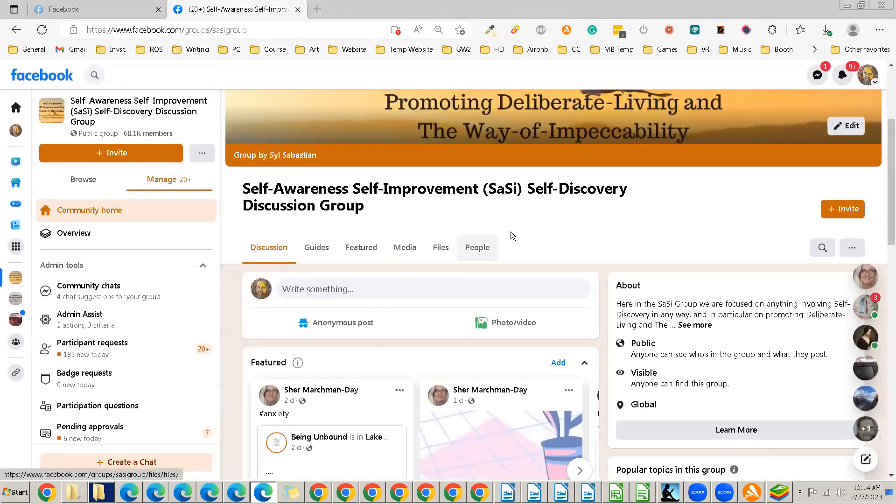
pyautogui.scroll(-4, 511, 233)
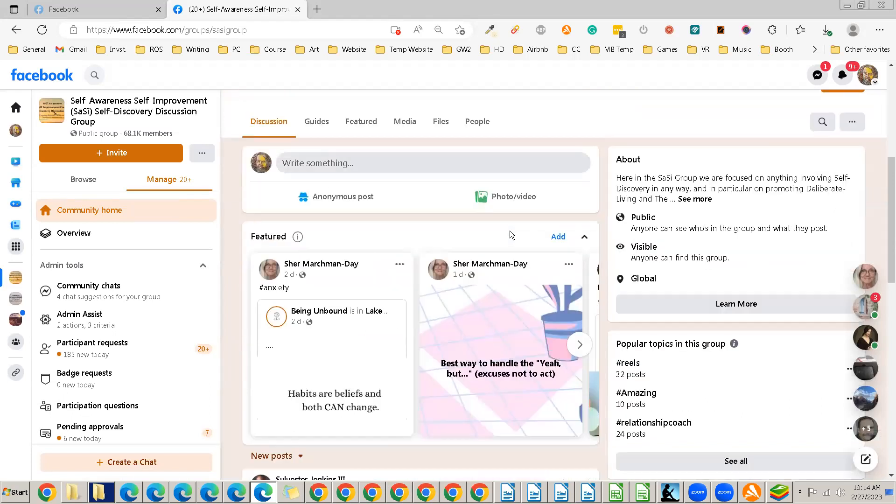
pyautogui.scroll(-3, 512, 234)
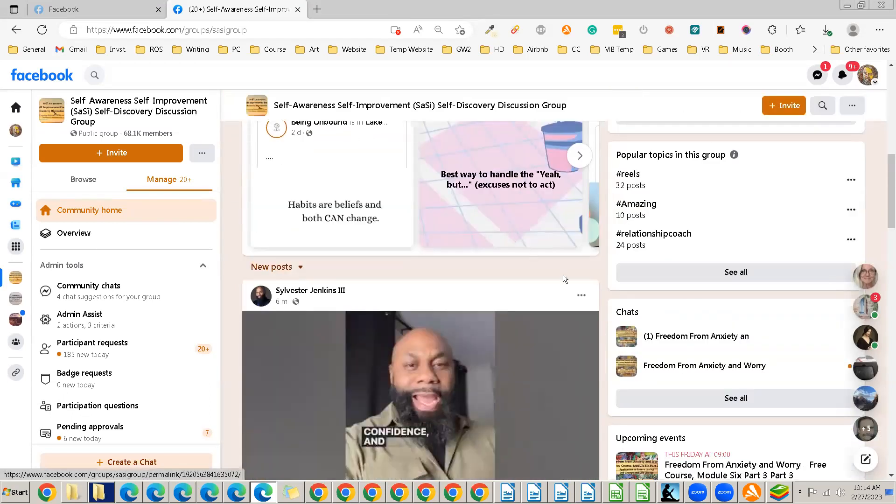
pyautogui.click(581, 297)
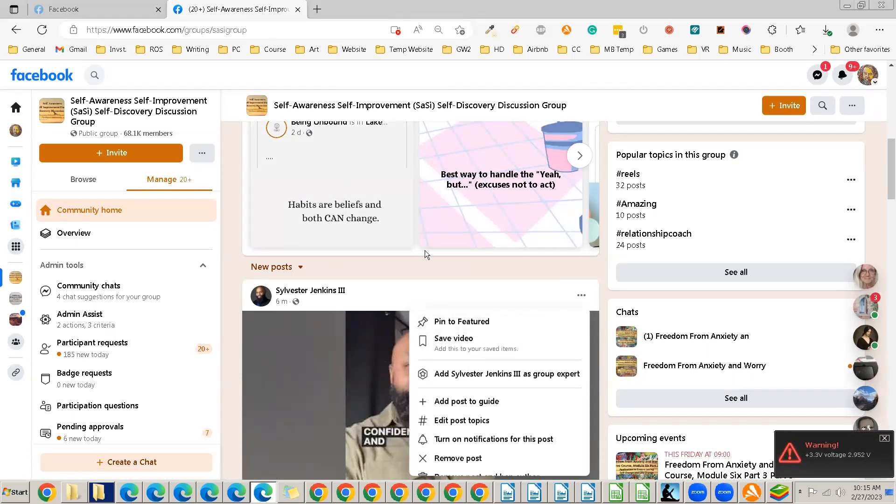
pyautogui.click(335, 268)
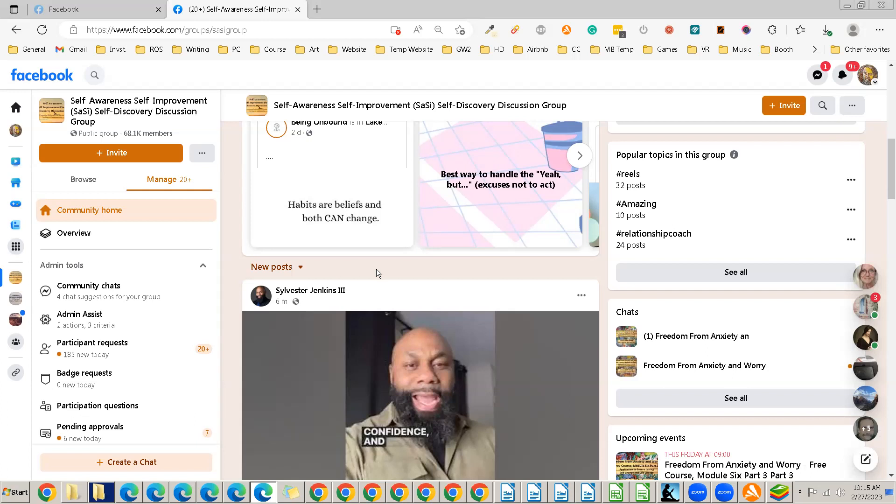
# Open the discussion group's Guides section and look through the posts listed in Guide 1
pyautogui.scroll(-3, 376, 269)
pyautogui.scroll(-3, 374, 272)
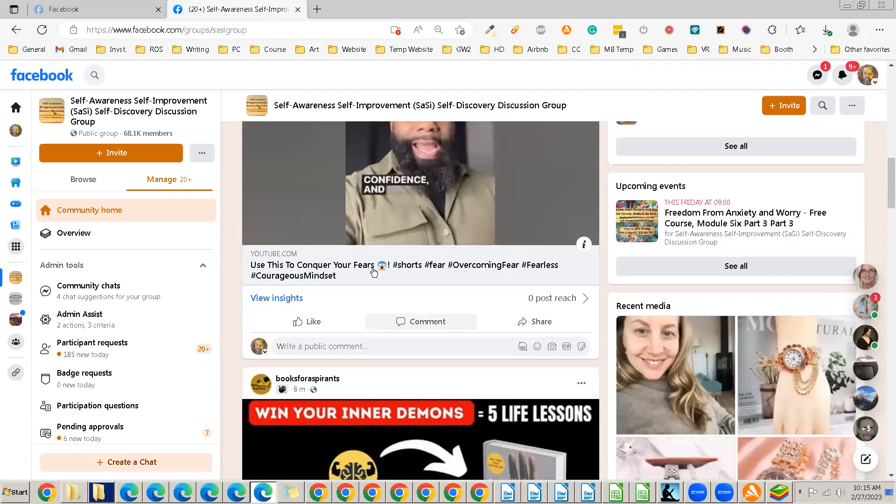
pyautogui.scroll(9, 375, 272)
pyautogui.scroll(2, 374, 272)
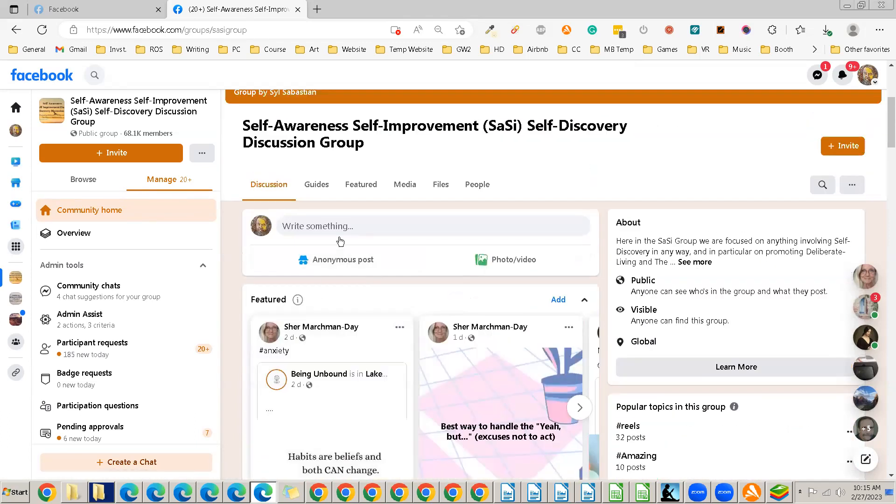
pyautogui.click(315, 186)
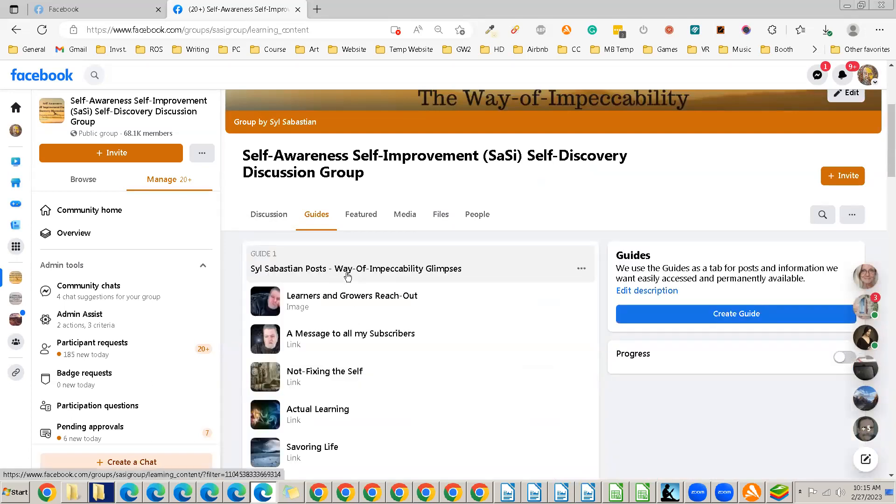
pyautogui.scroll(-3, 369, 322)
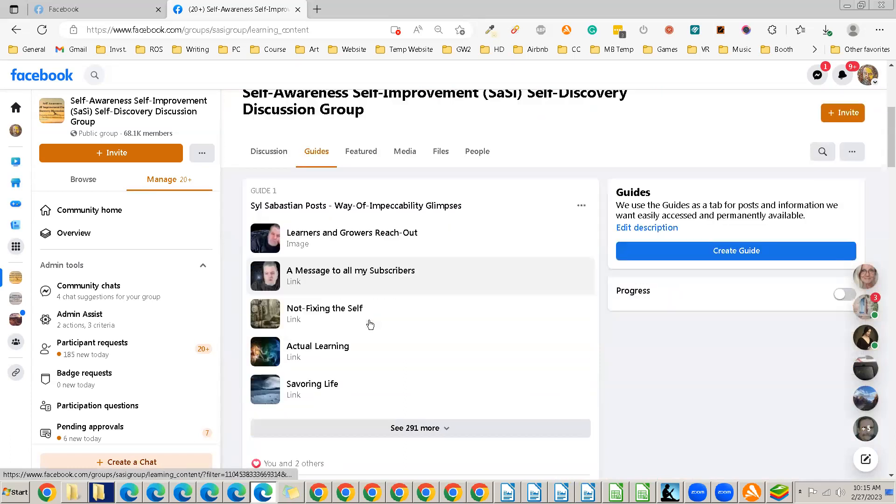
pyautogui.scroll(-1, 369, 321)
pyautogui.scroll(5, 367, 317)
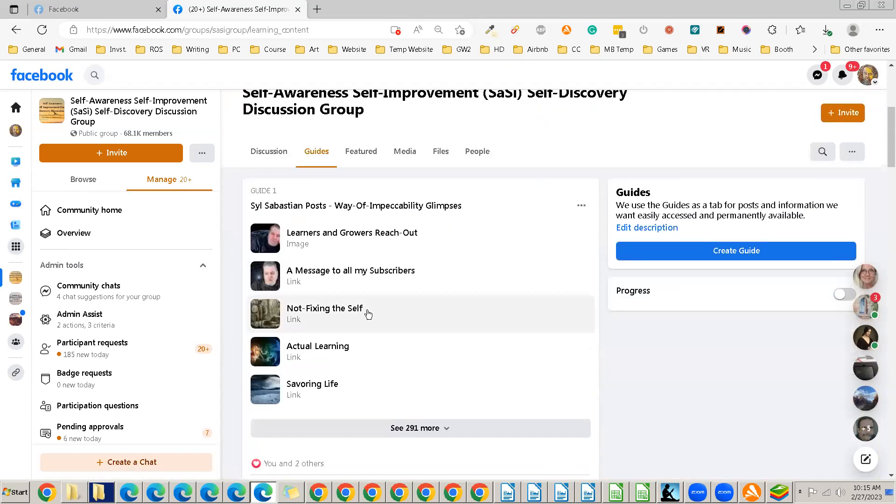
pyautogui.scroll(3, 360, 318)
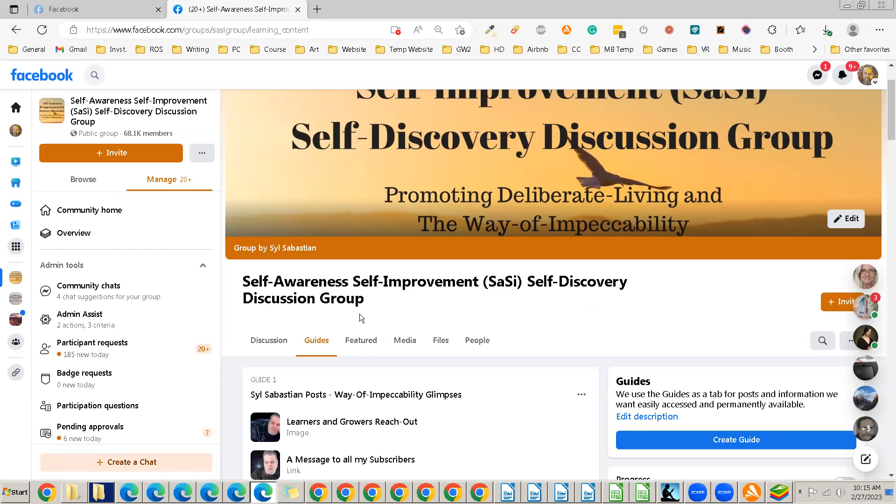
pyautogui.scroll(-2, 359, 317)
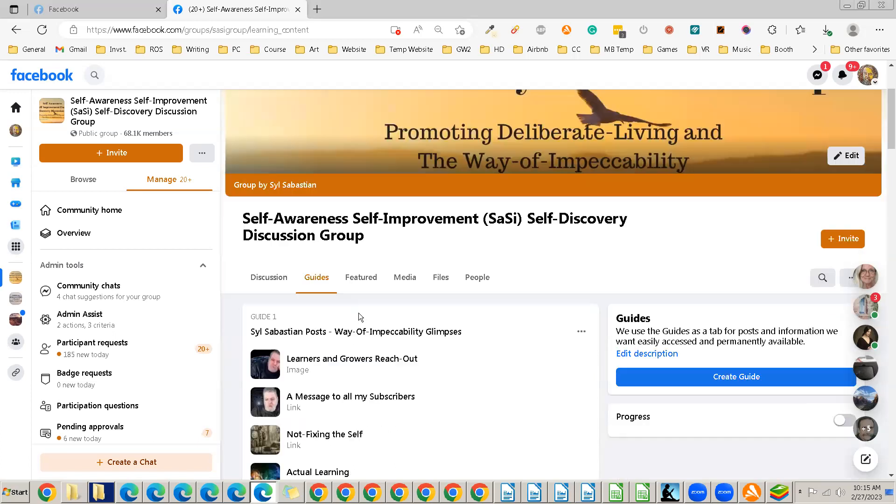
pyautogui.scroll(-1, 359, 318)
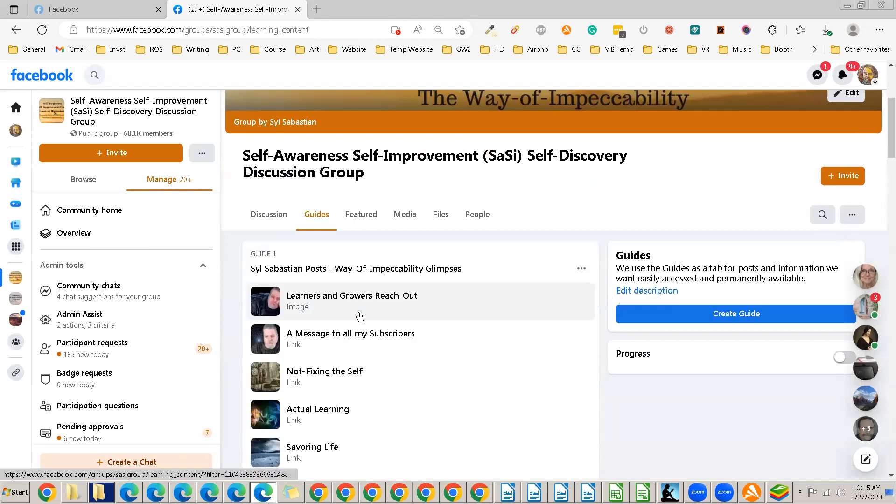